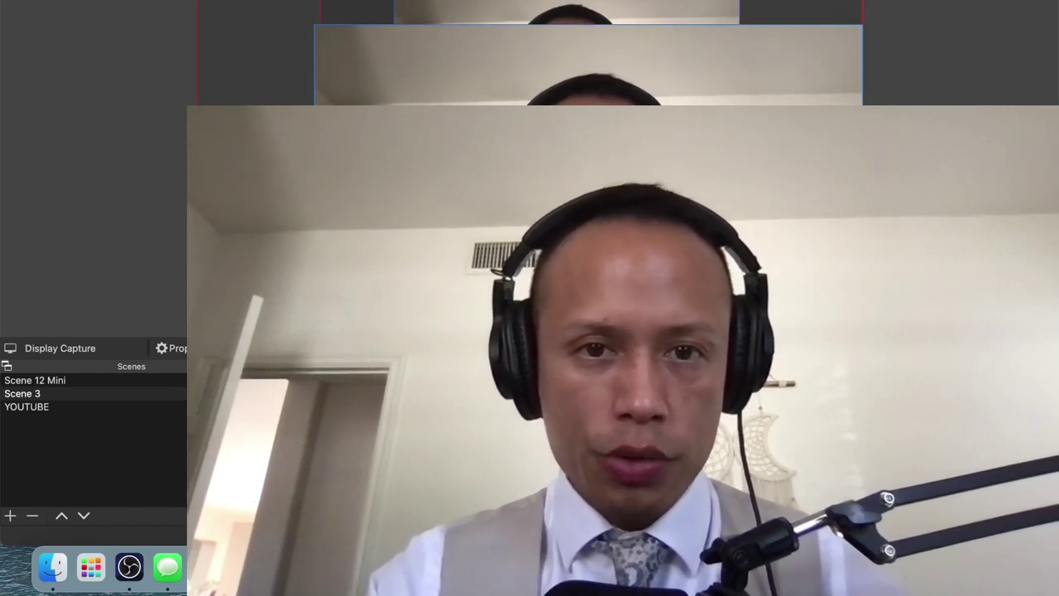
Step: Shrink the Video Capture Device 3 webcam into a small box in the preview's bottom-right corner
{"action": "left_click", "coordinate": [393, 89]}
{"action": "left_click_drag", "start_coordinate": [187, 105], "coordinate": [753, 427]}
{"action": "left_click_drag", "start_coordinate": [667, 226], "coordinate": [705, 248]}
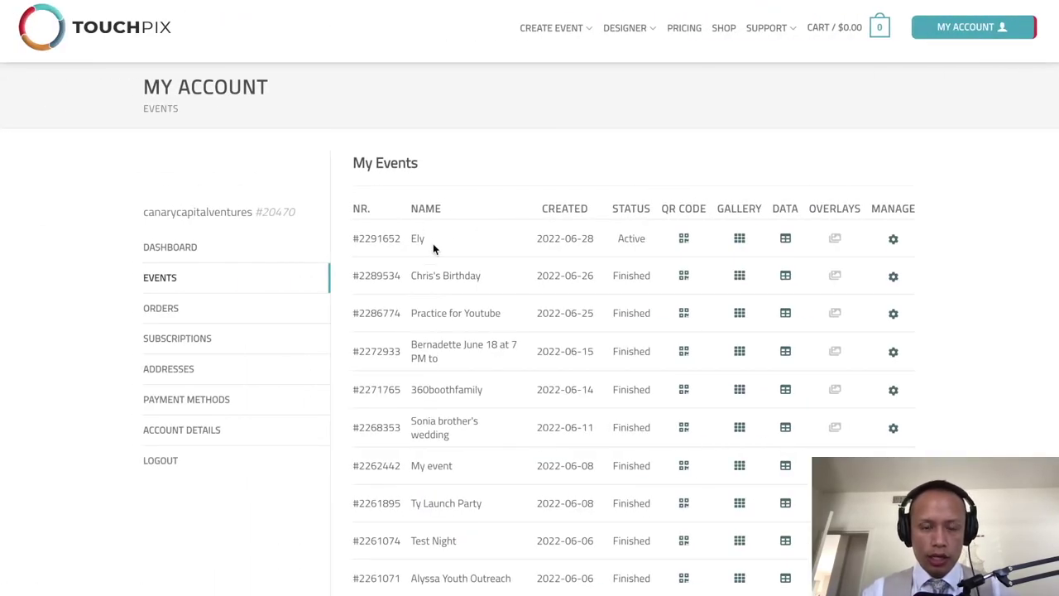
Step: Open the active event's settings for editing and scroll through its sections
{"action": "left_click", "coordinate": [894, 240]}
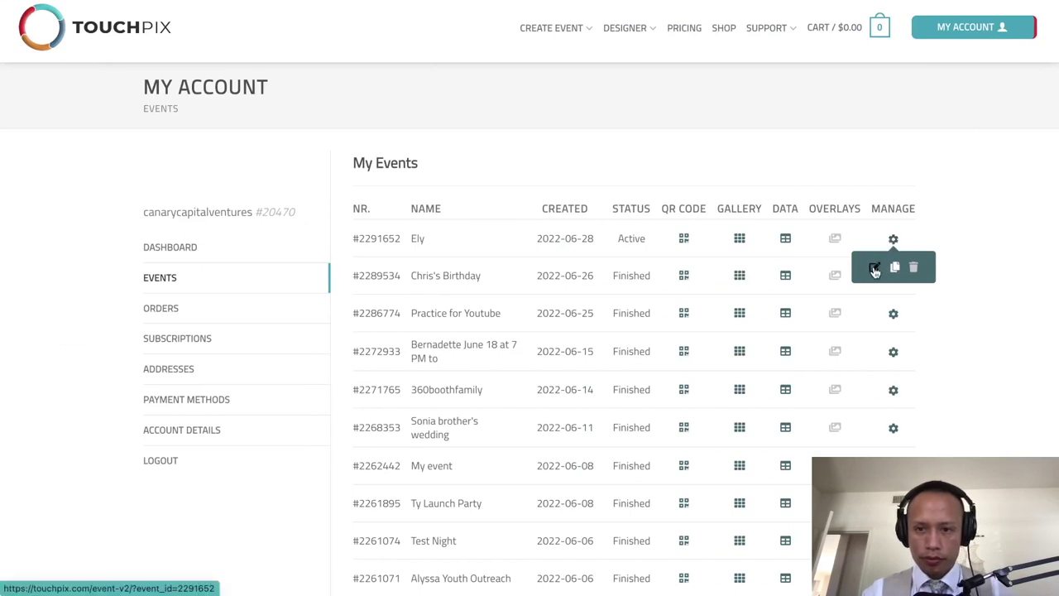
{"action": "left_click", "coordinate": [874, 270]}
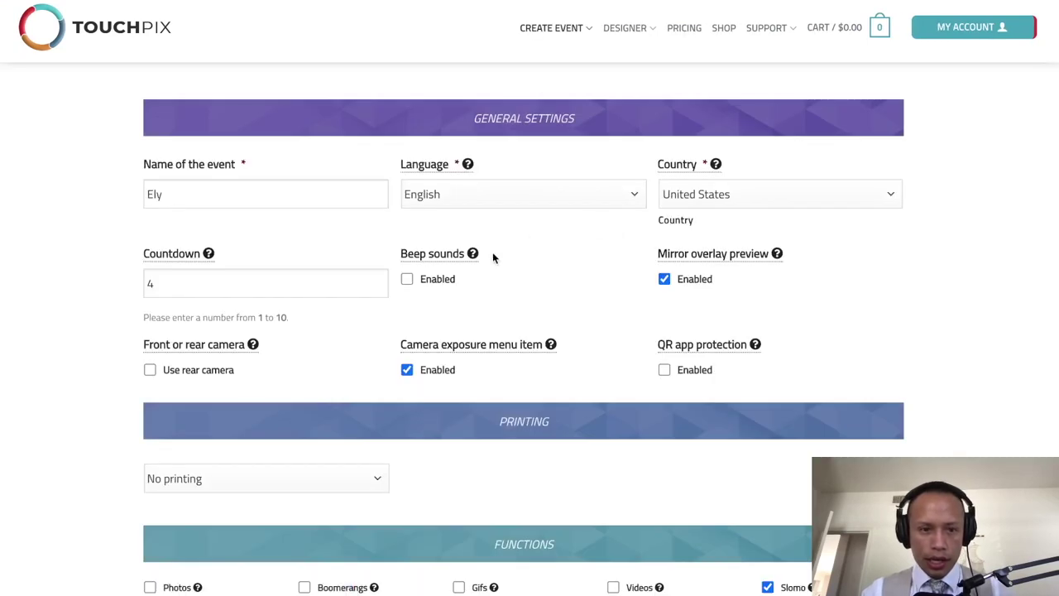
{"action": "scroll", "coordinate": [493, 258], "scroll_direction": "down", "scroll_amount": 5}
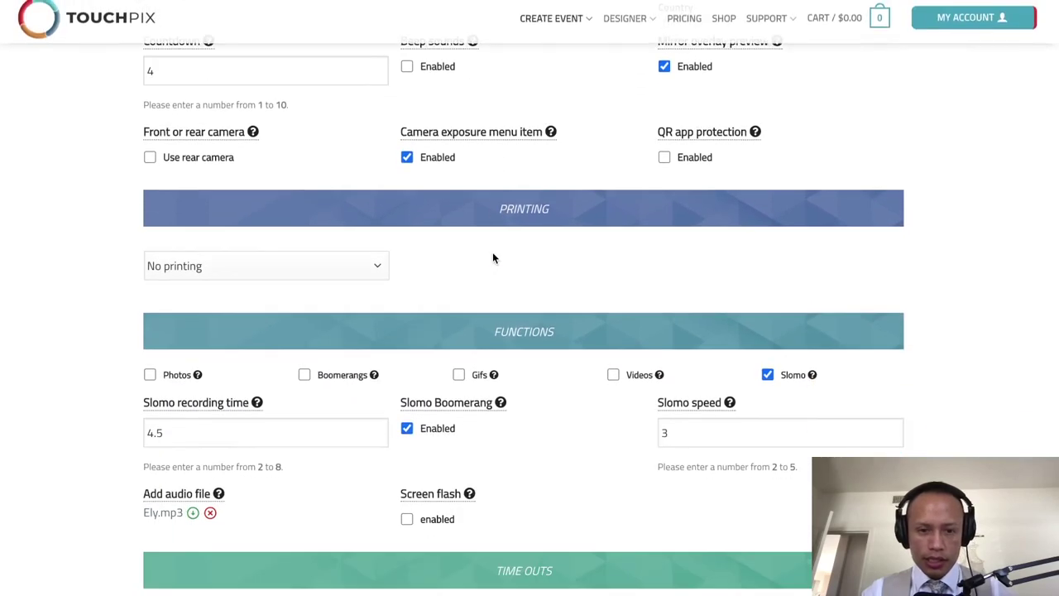
{"action": "scroll", "coordinate": [492, 259], "scroll_direction": "down", "scroll_amount": 6}
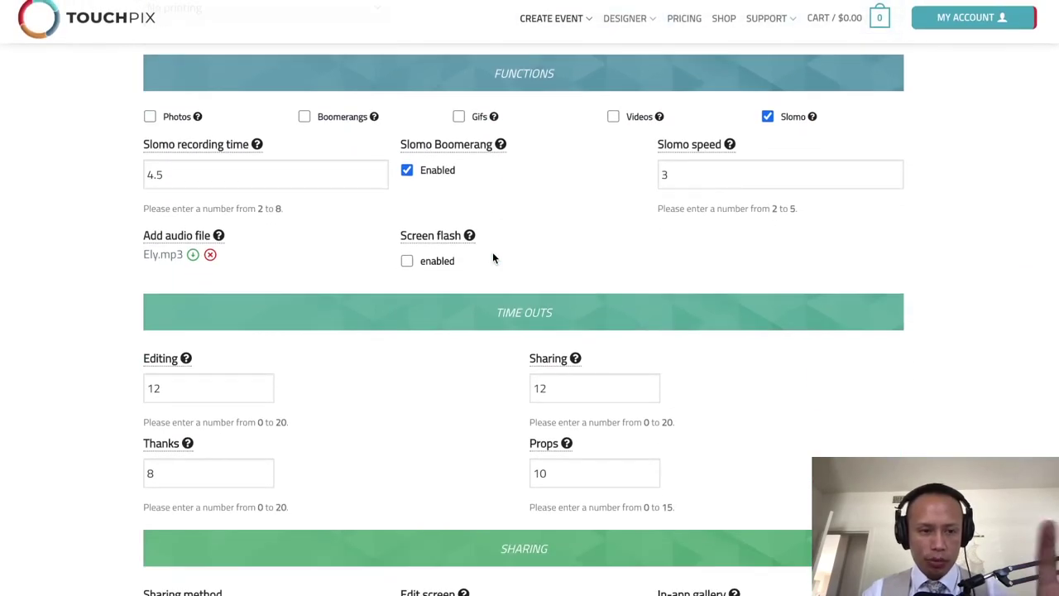
{"action": "scroll", "coordinate": [492, 258], "scroll_direction": "down", "scroll_amount": 7}
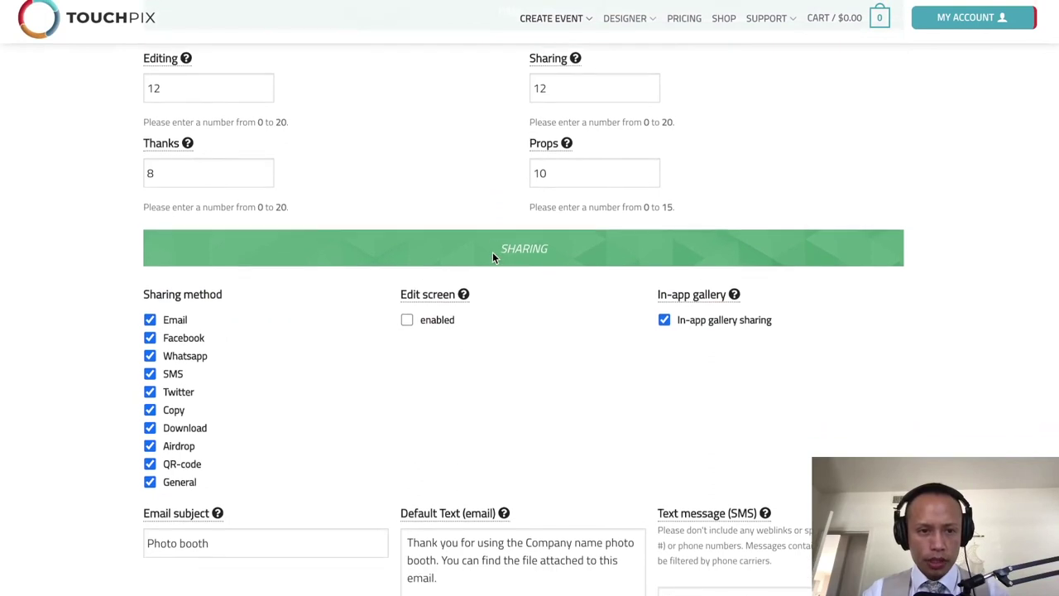
{"action": "scroll", "coordinate": [492, 259], "scroll_direction": "down", "scroll_amount": 4}
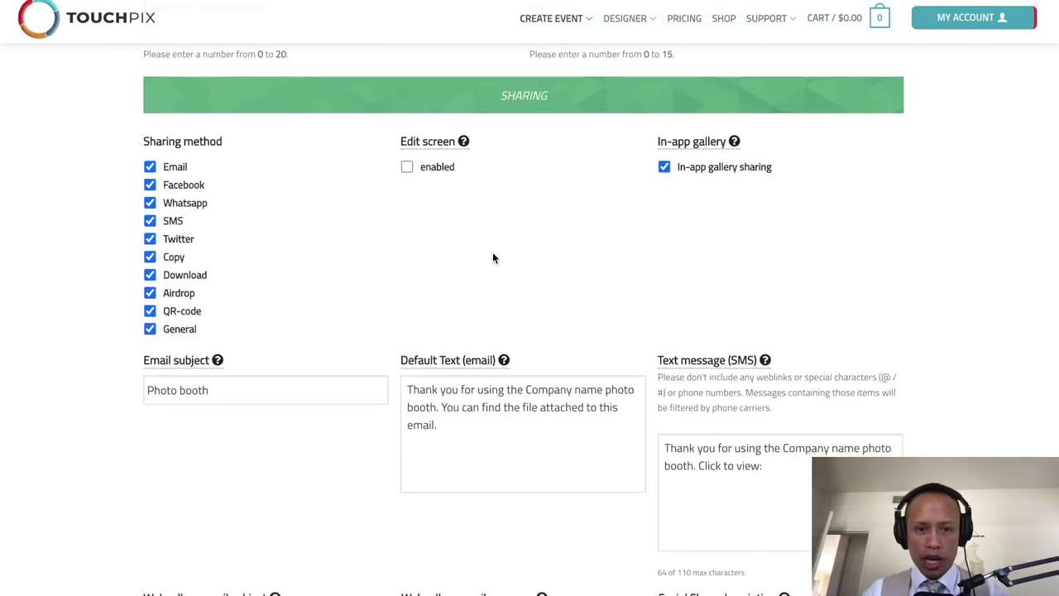
Step: Review the remaining settings sections and continue to the saved event's template designer
{"action": "scroll", "coordinate": [492, 259], "scroll_direction": "up", "scroll_amount": 5}
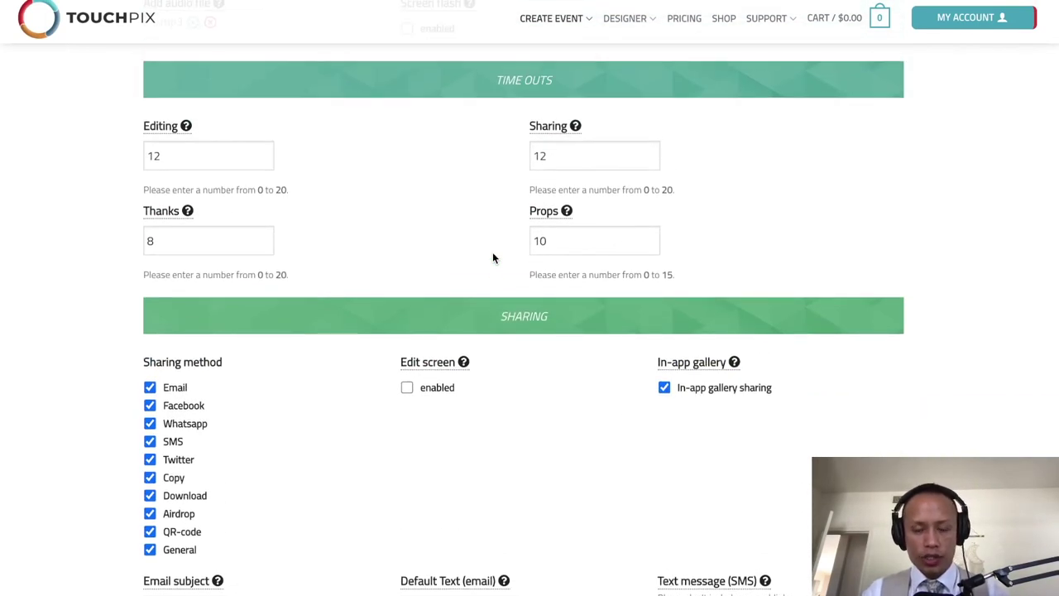
{"action": "scroll", "coordinate": [492, 258], "scroll_direction": "down", "scroll_amount": 6}
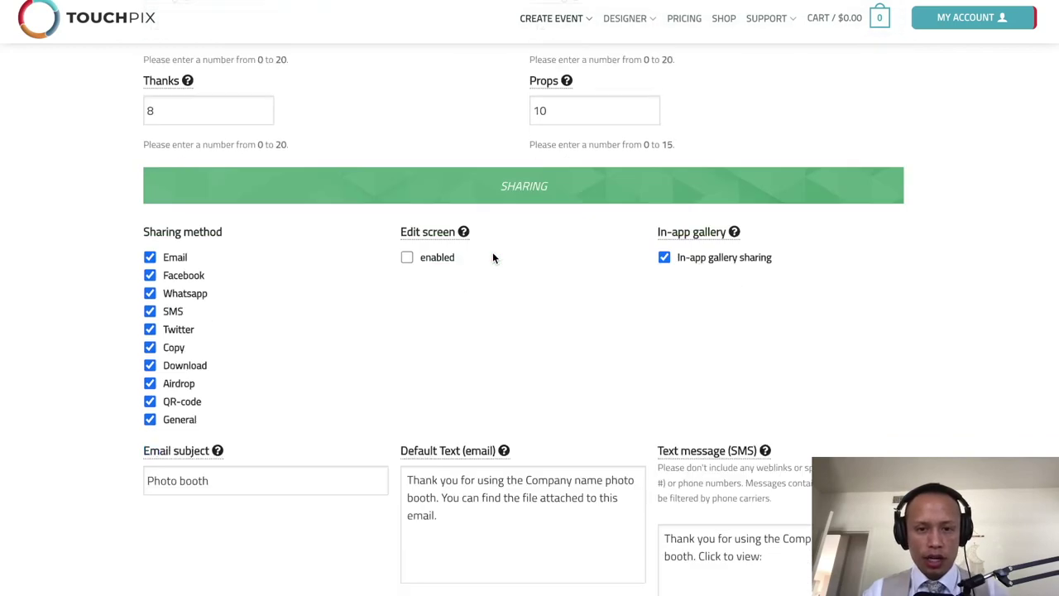
{"action": "scroll", "coordinate": [493, 258], "scroll_direction": "down", "scroll_amount": 10}
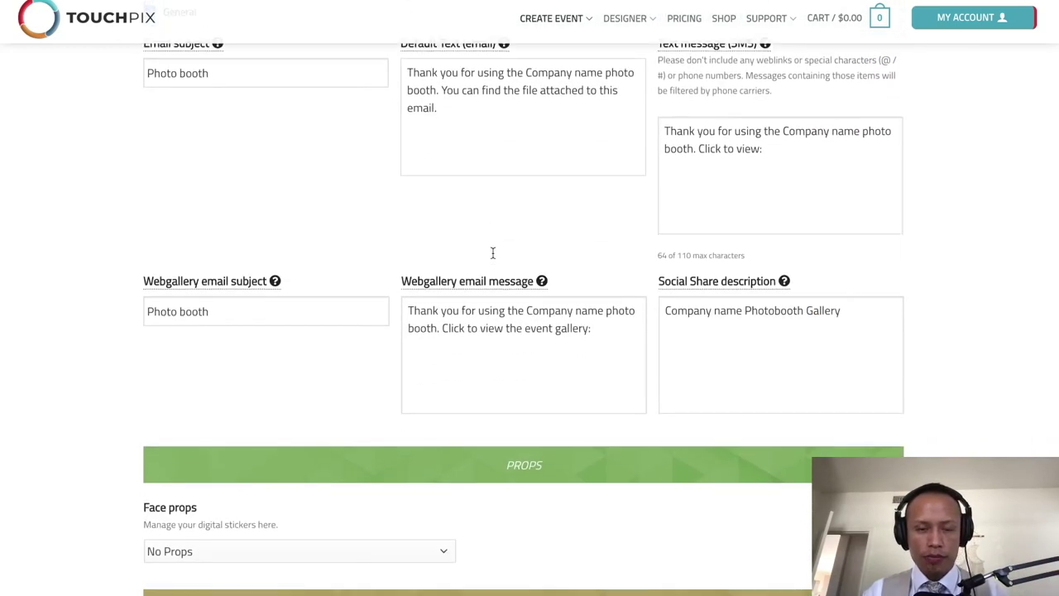
{"action": "scroll", "coordinate": [492, 254], "scroll_direction": "down", "scroll_amount": 9}
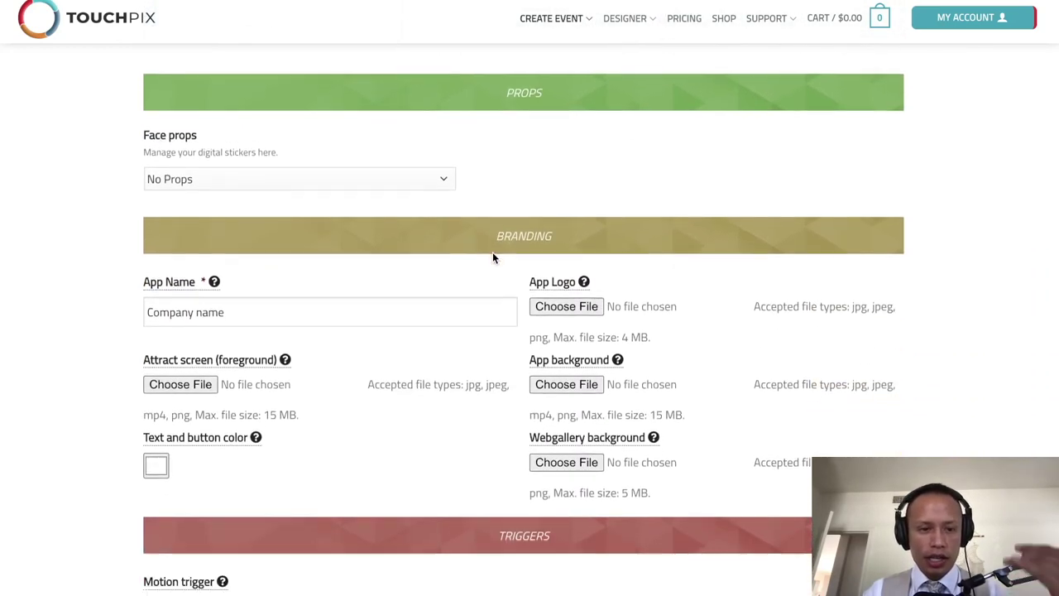
{"action": "scroll", "coordinate": [493, 258], "scroll_direction": "down", "scroll_amount": 5}
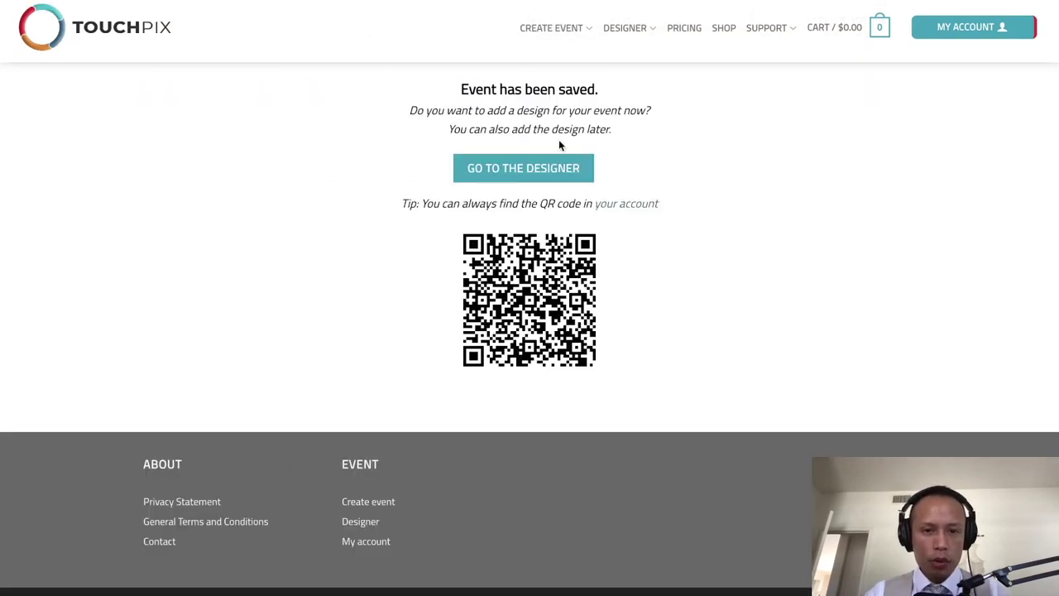
{"action": "left_click", "coordinate": [525, 176]}
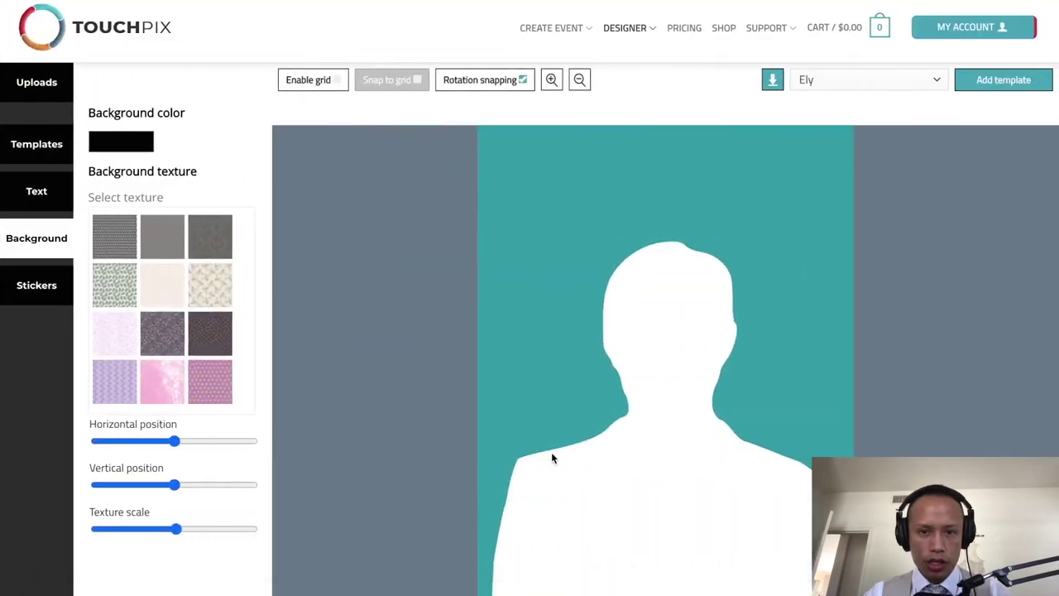
Step: From the spaces overview, return to the TouchPix designer, then bring OBS Studio forward
{"action": "key", "text": "ctrl+Up"}
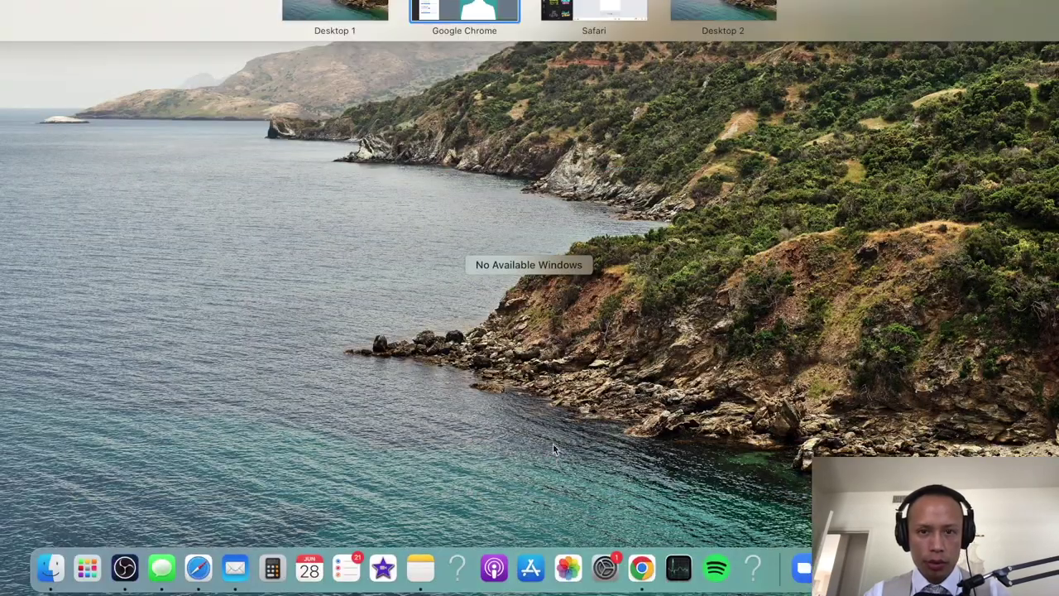
{"action": "left_click", "coordinate": [602, 300]}
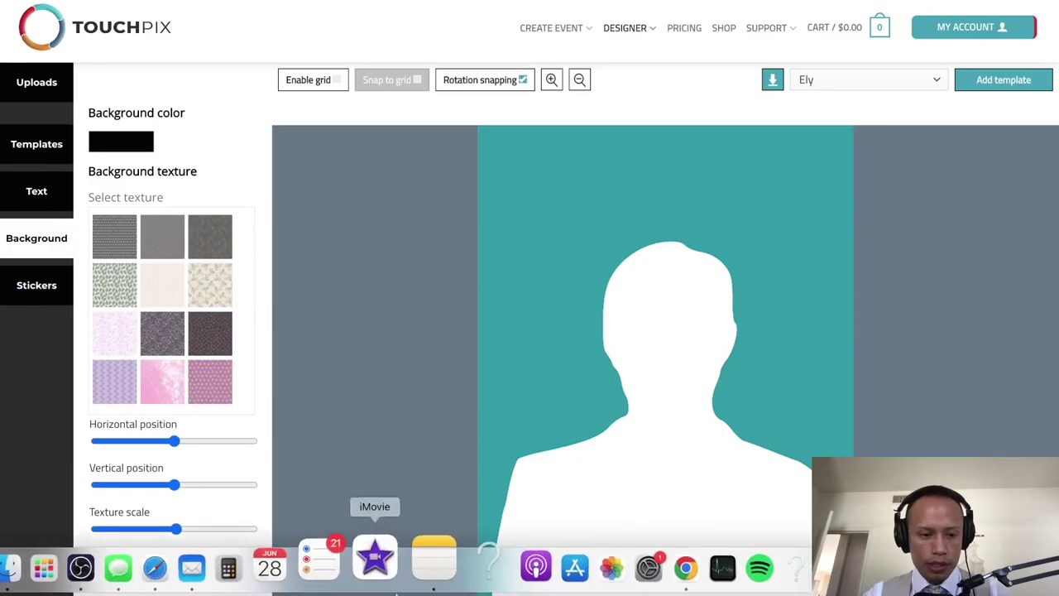
{"action": "left_click", "coordinate": [130, 556]}
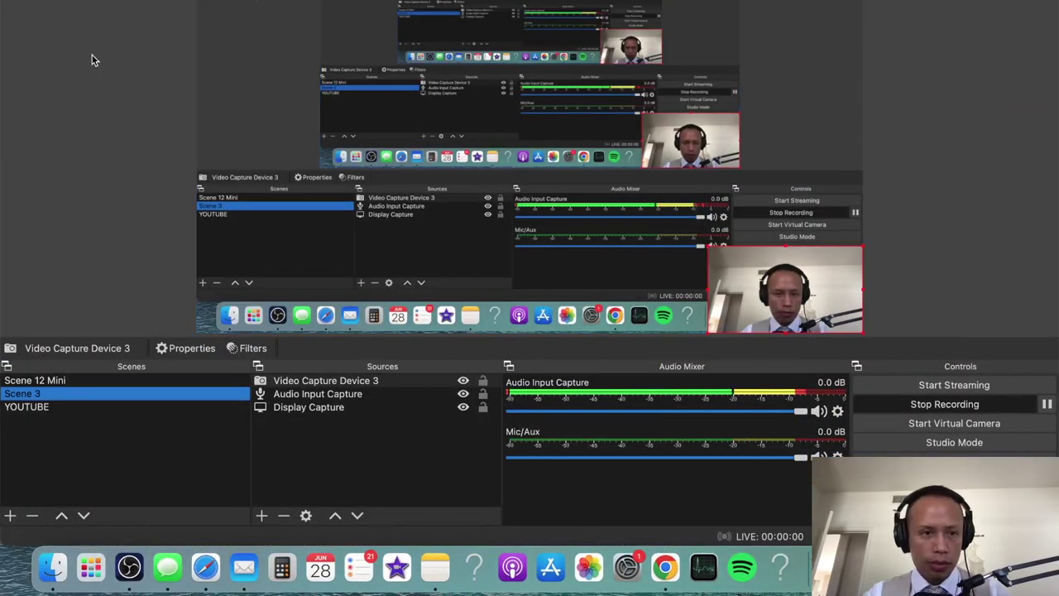
Step: Move across desktop spaces past Canva and back to the TouchPix designer space
{"action": "key", "text": "super+h"}
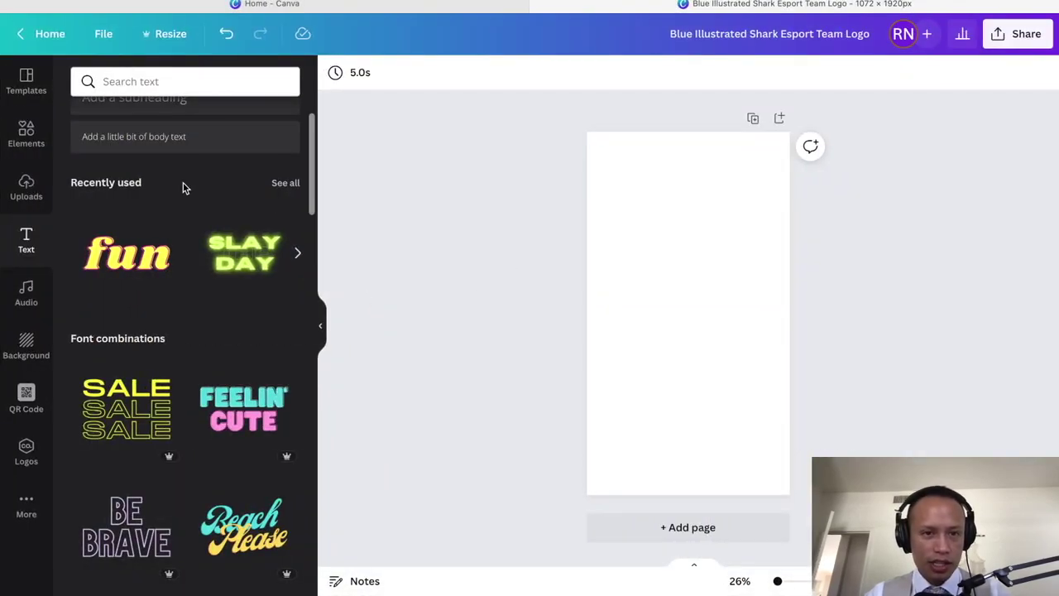
{"action": "key", "text": "ctrl+Left"}
{"action": "key", "text": "ctrl+Right"}
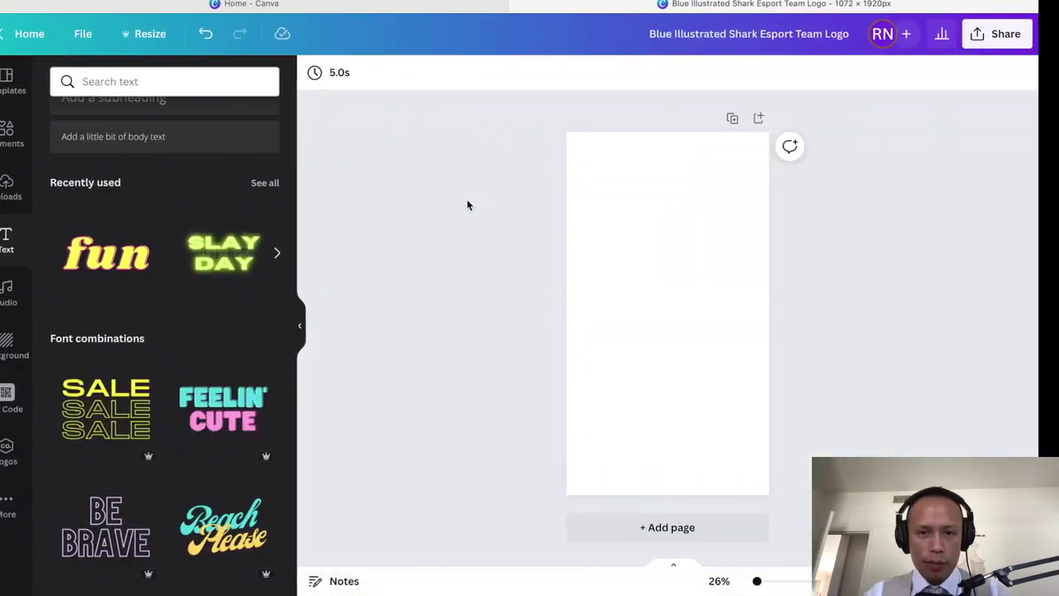
{"action": "key", "text": "ctrl+Up"}
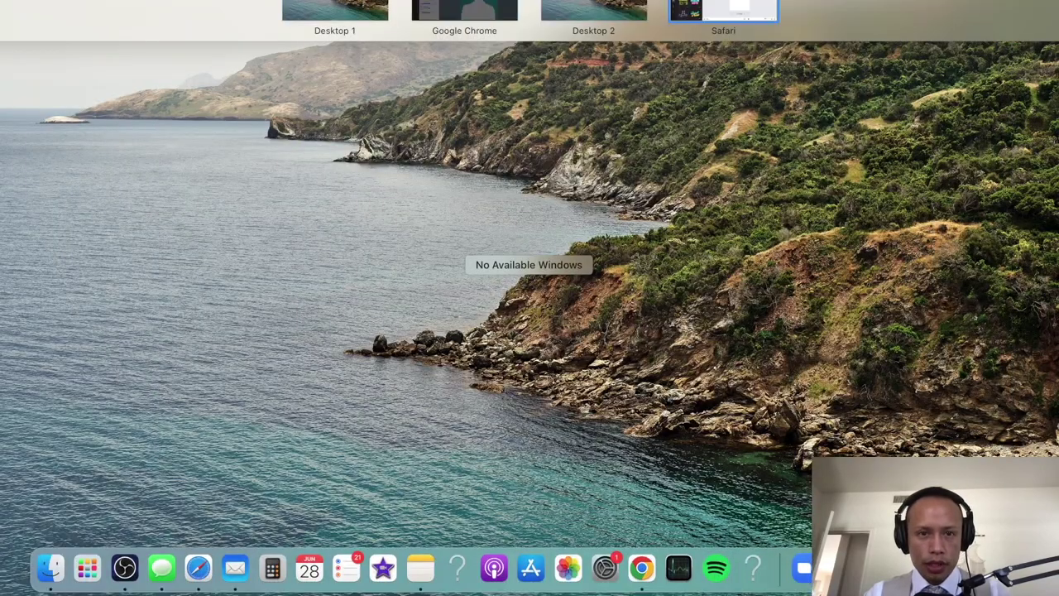
{"action": "left_click", "coordinate": [482, 240]}
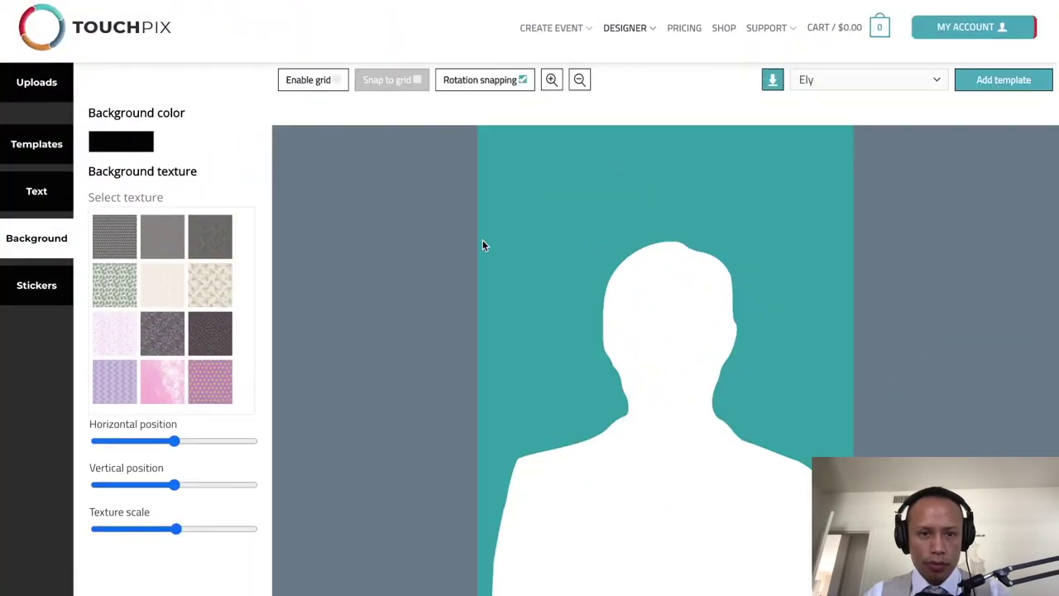
Step: Apply the tall portrait Slomo overlay 5 template to the event
{"action": "left_click", "coordinate": [46, 154]}
{"action": "scroll", "coordinate": [141, 271], "scroll_direction": "down", "scroll_amount": 4}
{"action": "left_click", "coordinate": [172, 546]}
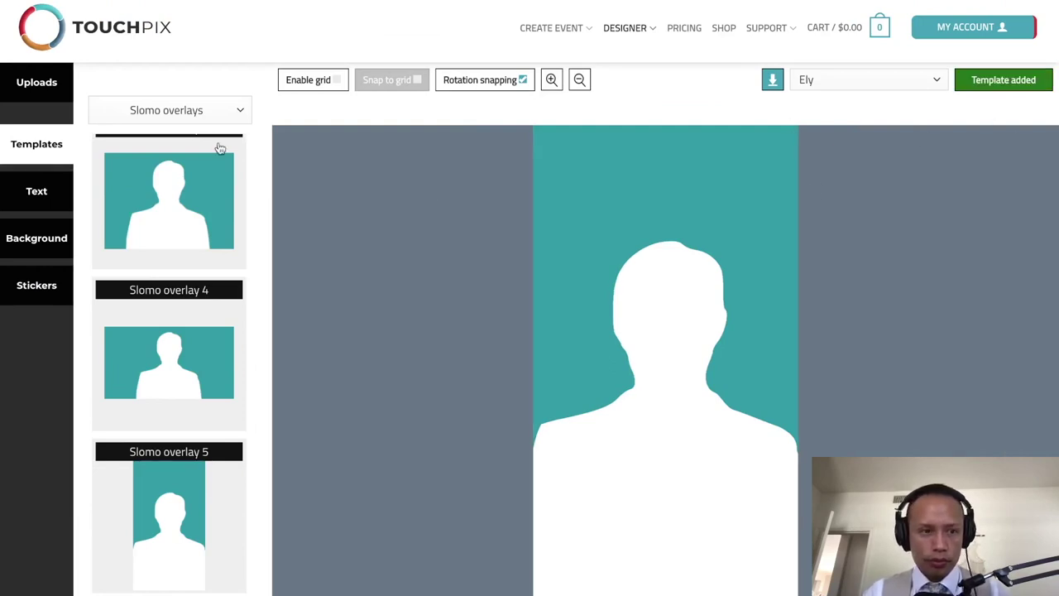
Step: Check the allowed custom overlay sizes in Uploads, then move to the next desktop space
{"action": "left_click", "coordinate": [39, 95]}
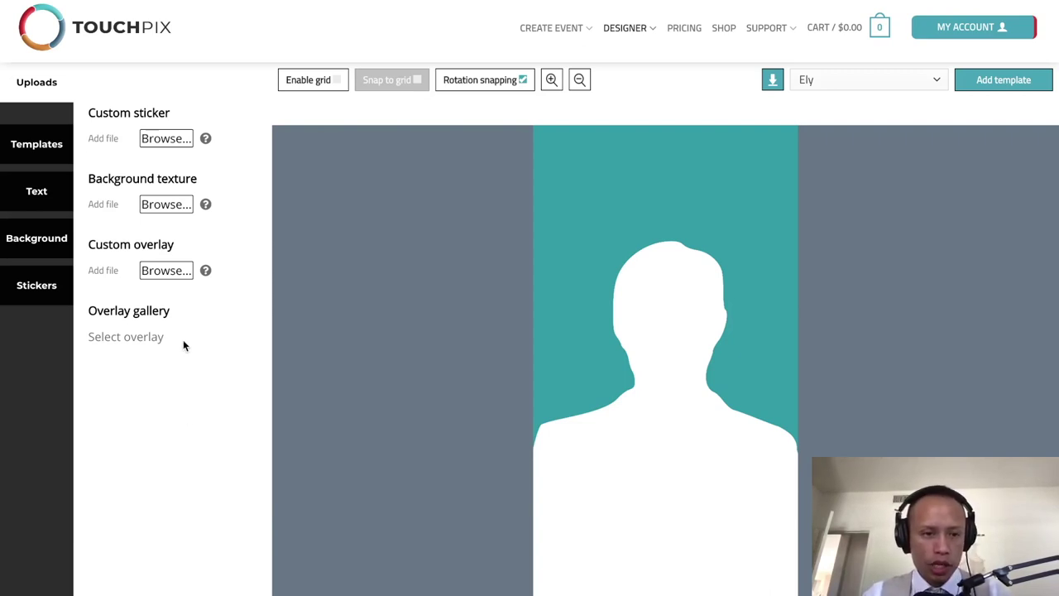
{"action": "mouse_move", "coordinate": [165, 276]}
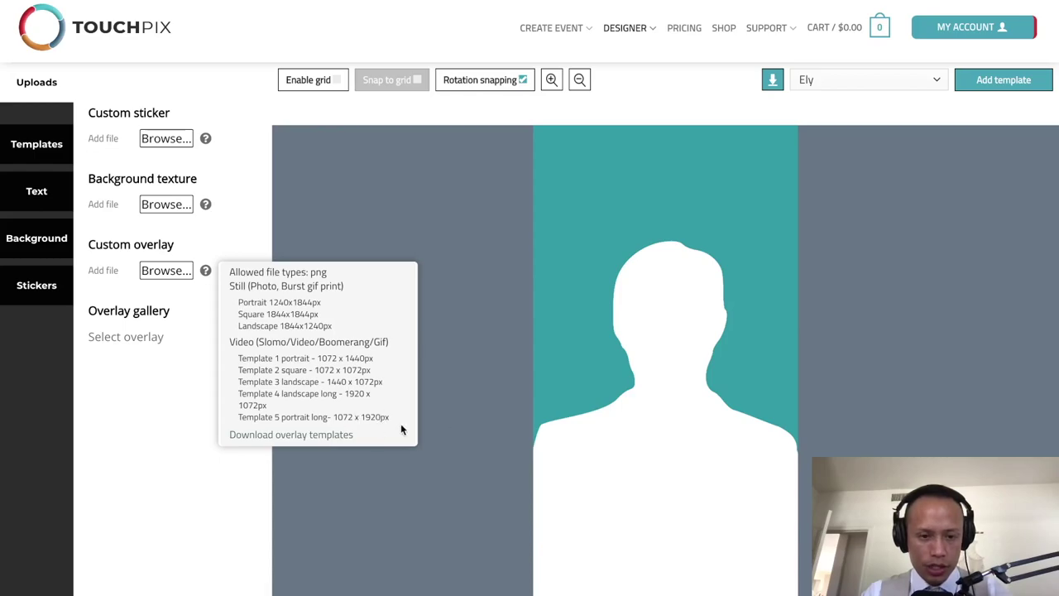
{"action": "key", "text": "ctrl+Right"}
Step: Return to the Canva editor space and glance at the design's resize options
{"action": "key", "text": "ctrl+Left"}
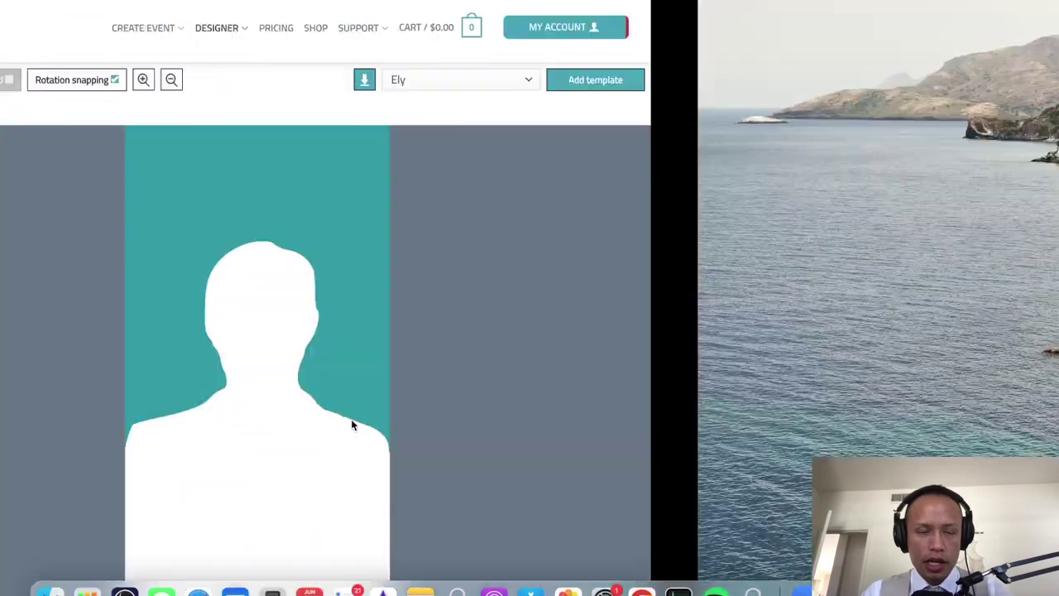
{"action": "key", "text": "ctrl+Up"}
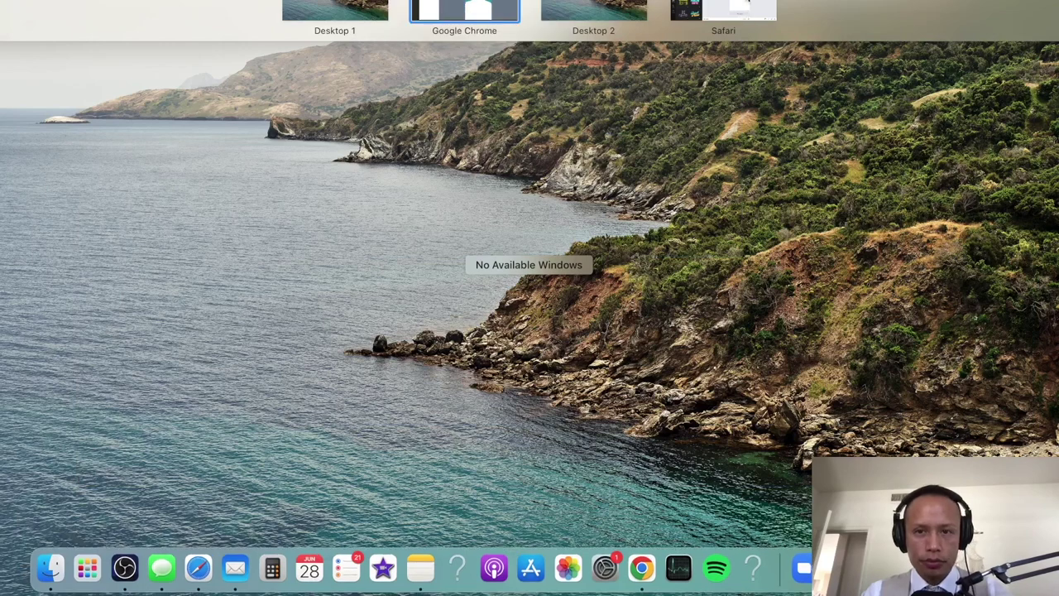
{"action": "key", "text": "ctrl+Up"}
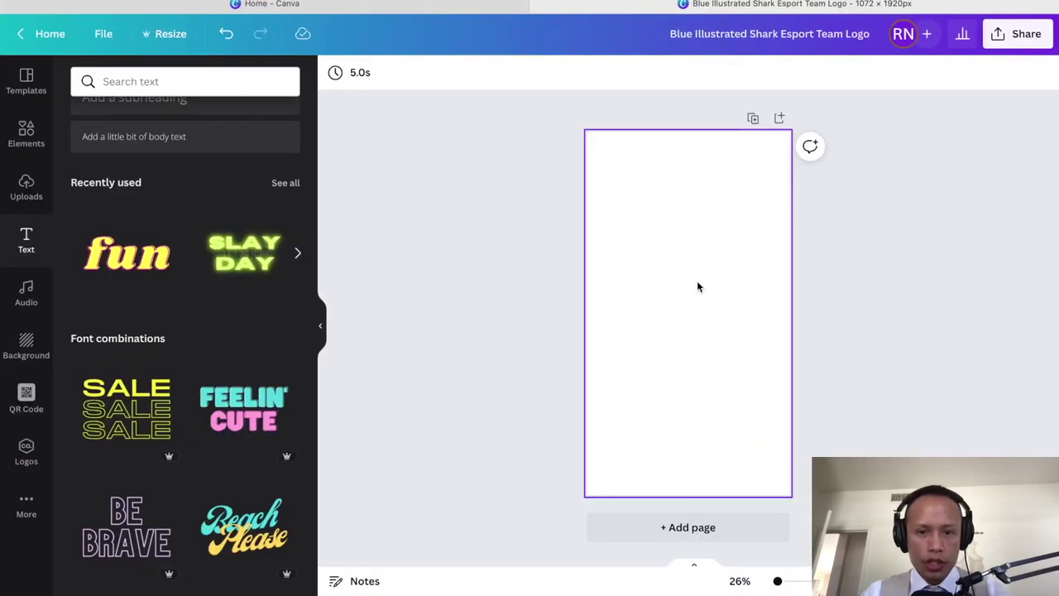
{"action": "left_click", "coordinate": [174, 35]}
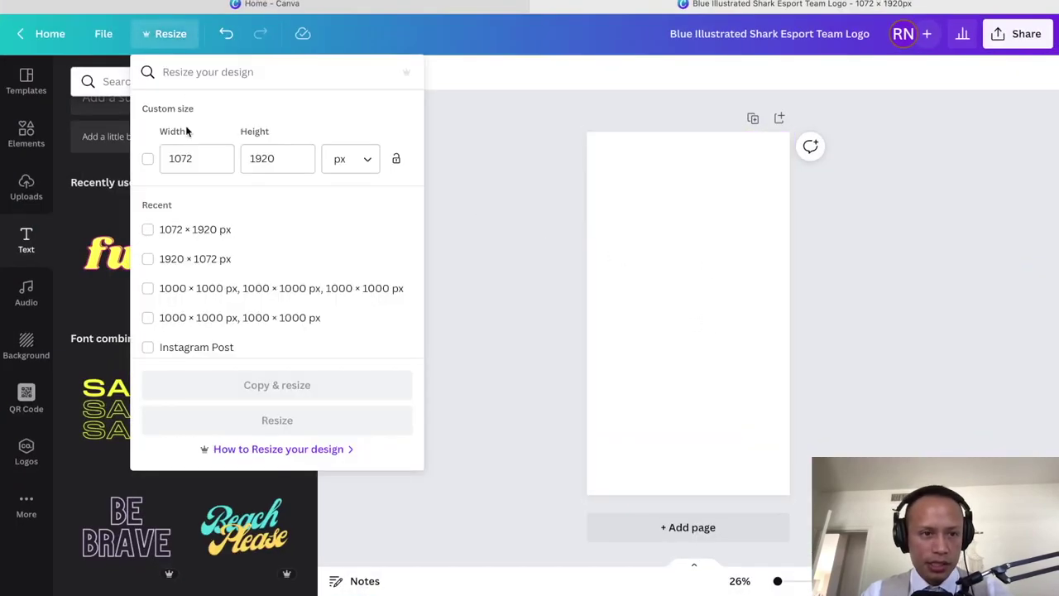
{"action": "left_click", "coordinate": [496, 210]}
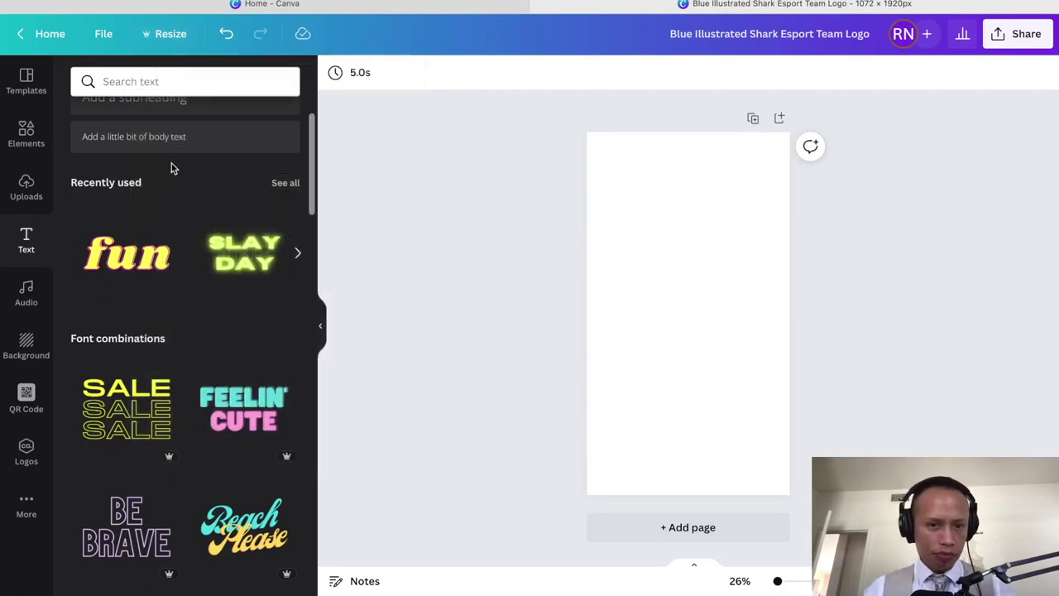
Step: Place the Canary Capital Rentals logo from Uploads, centred and enlarged on the page
{"action": "left_click", "coordinate": [30, 199]}
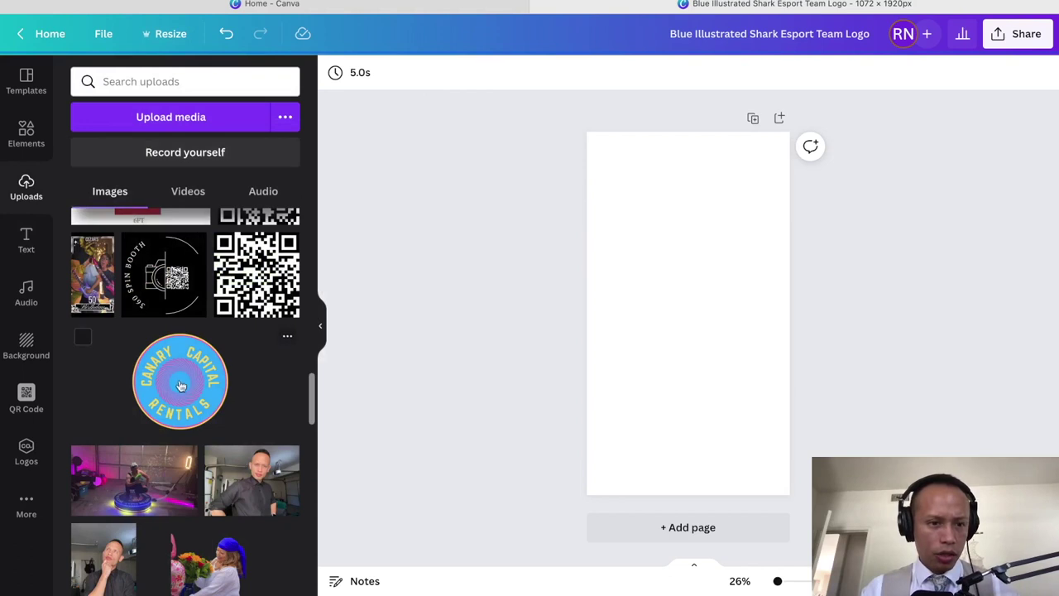
{"action": "left_click_drag", "start_coordinate": [182, 389], "coordinate": [700, 322]}
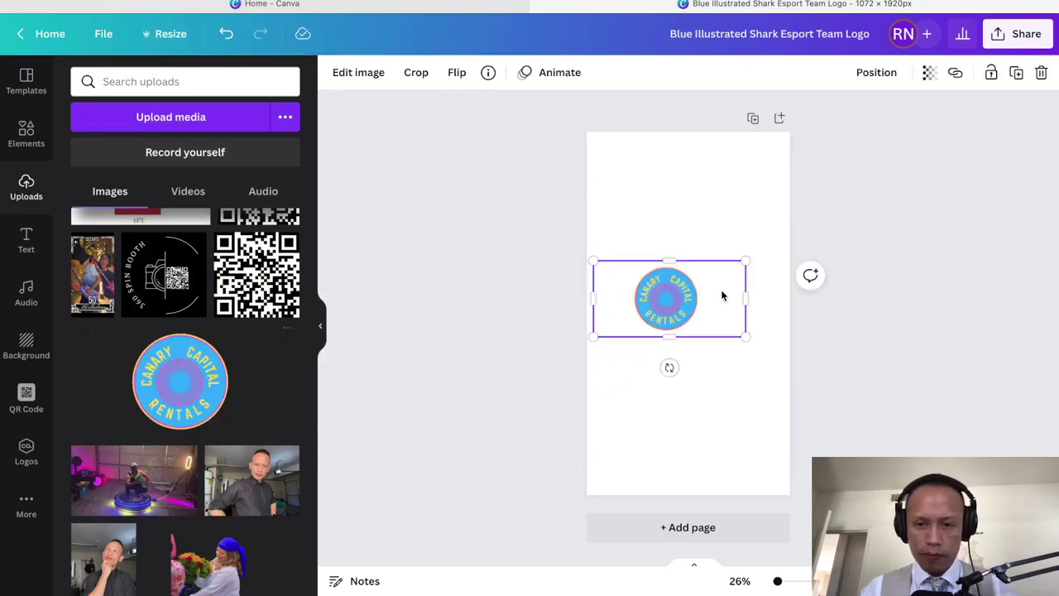
{"action": "mouse_move", "coordinate": [687, 298]}
{"action": "left_mouse_down"}
{"action": "mouse_move", "coordinate": [704, 305]}
{"action": "mouse_move", "coordinate": [693, 317]}
{"action": "left_mouse_up"}
{"action": "left_click_drag", "start_coordinate": [765, 276], "coordinate": [791, 263]}
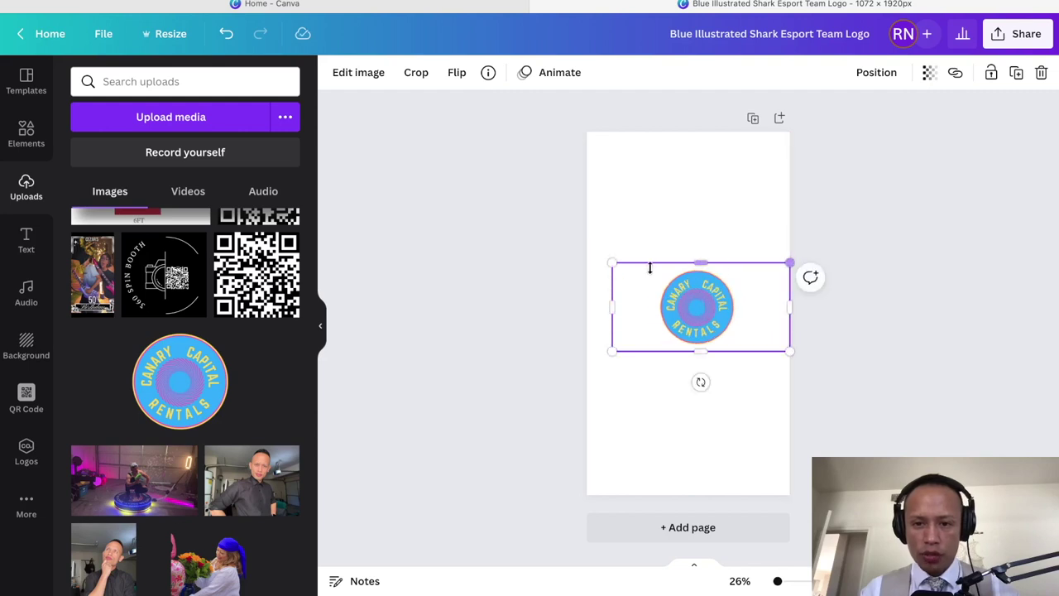
{"action": "left_click_drag", "start_coordinate": [596, 267], "coordinate": [571, 259]}
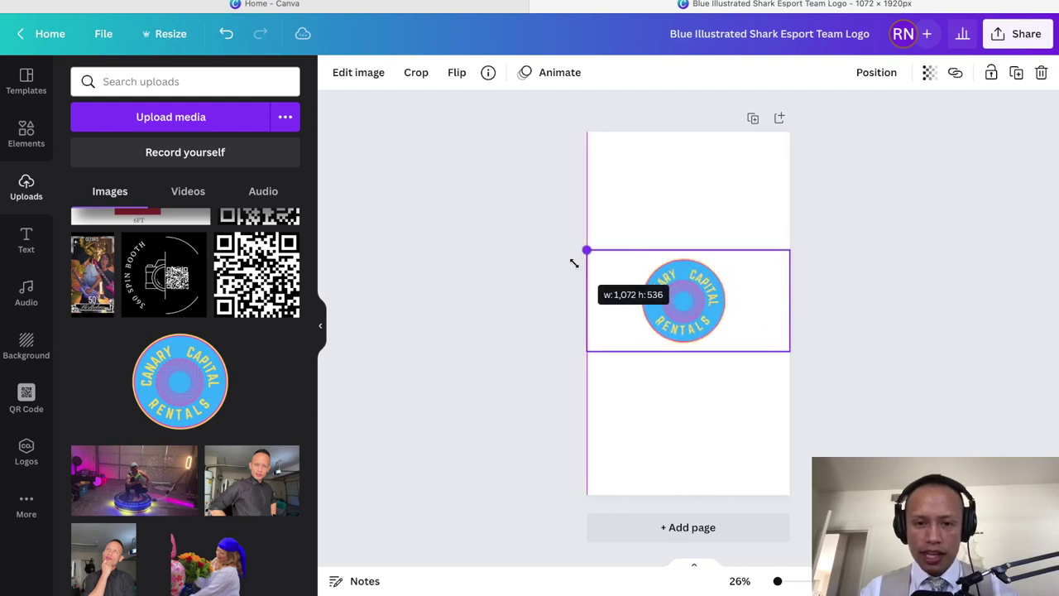
{"action": "left_click", "coordinate": [698, 451]}
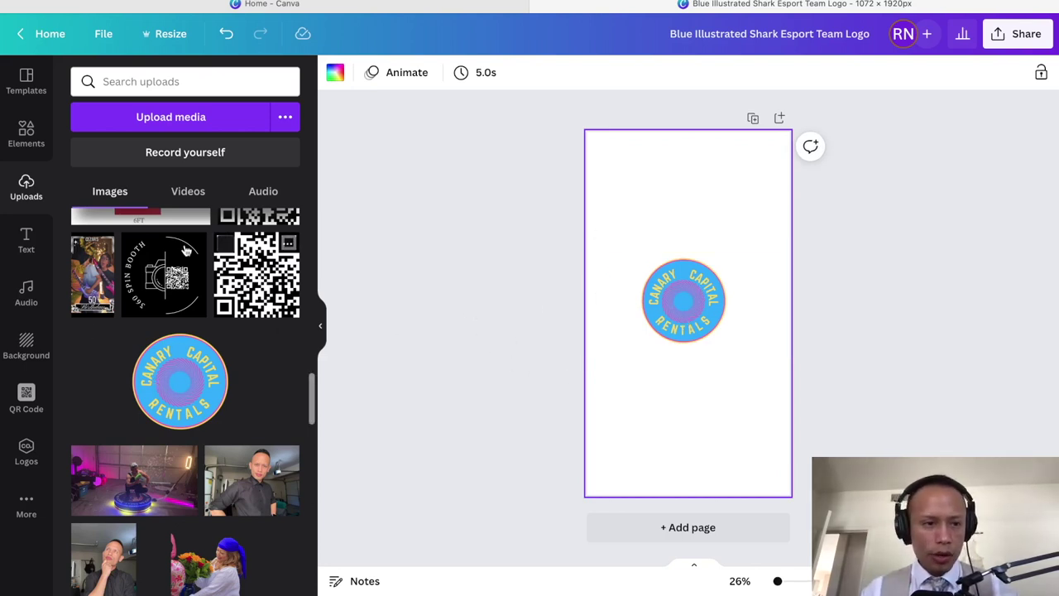
{"action": "scroll", "coordinate": [137, 244], "scroll_direction": "up", "scroll_amount": 1}
{"action": "left_click", "coordinate": [27, 239]}
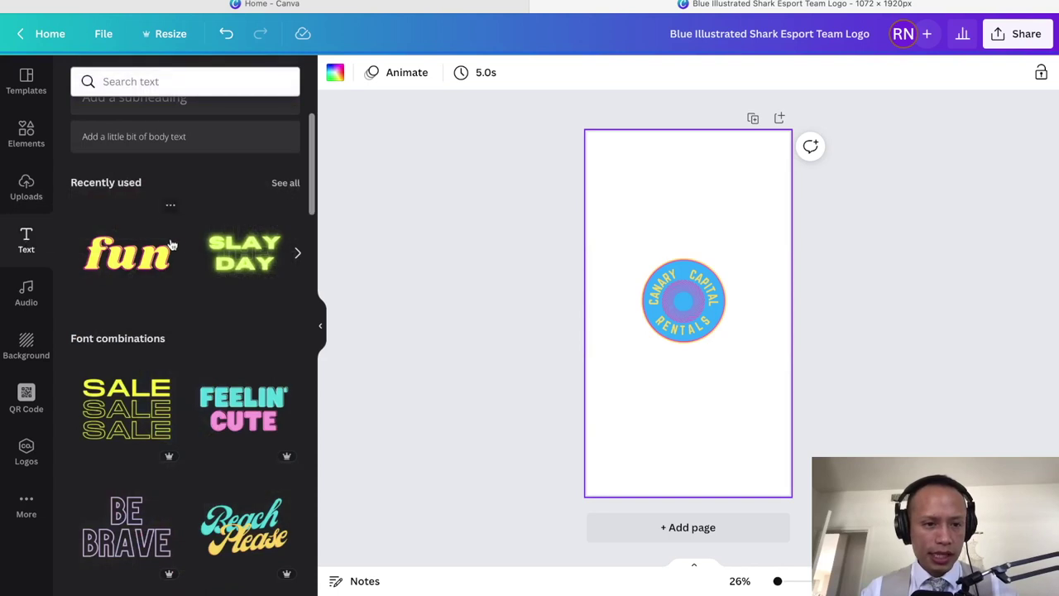
Step: Add the 'fun' Shrikhand text near the top and replace it with the phone number
{"action": "left_click", "coordinate": [144, 263]}
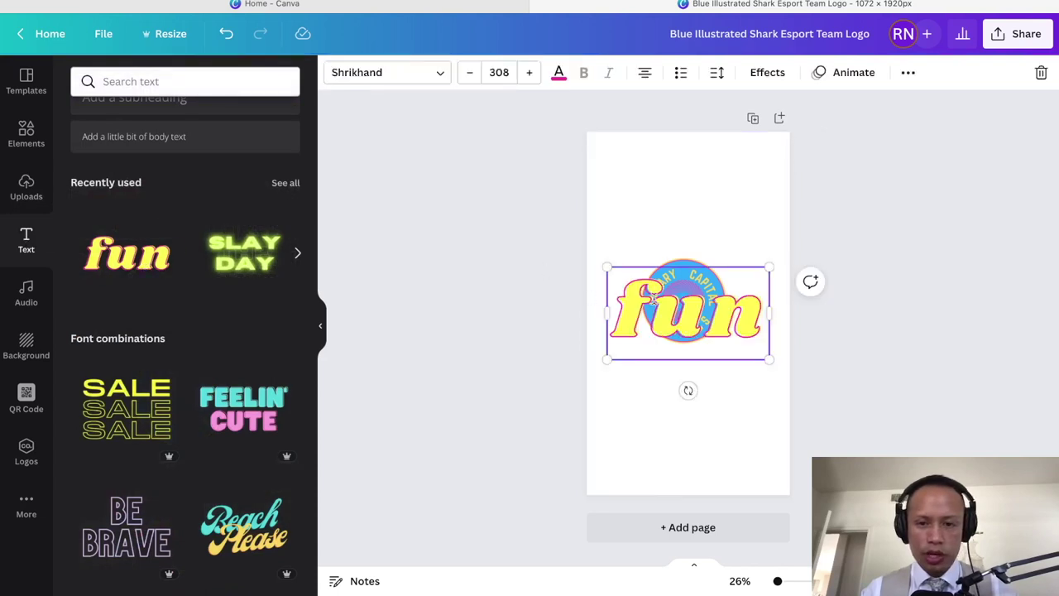
{"action": "left_click_drag", "start_coordinate": [653, 300], "coordinate": [653, 185]}
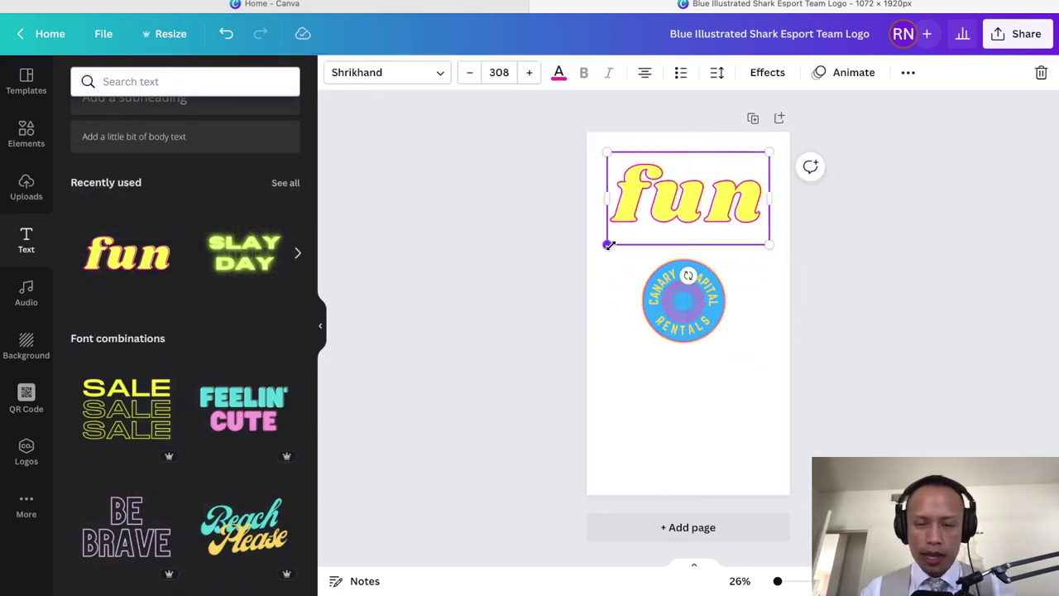
{"action": "left_click_drag", "start_coordinate": [608, 245], "coordinate": [688, 198]}
{"action": "double_click", "coordinate": [723, 178]}
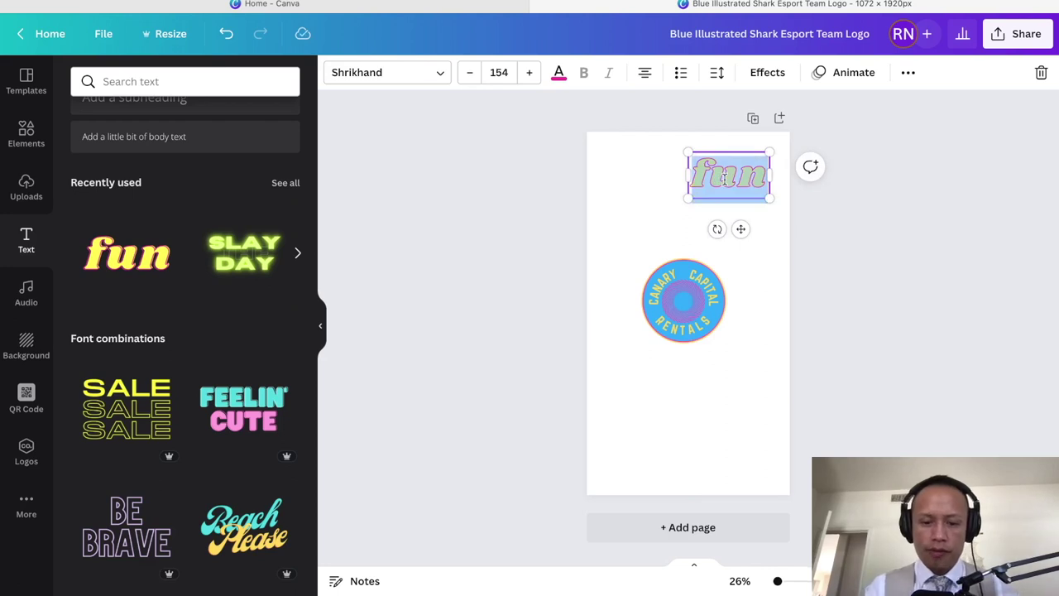
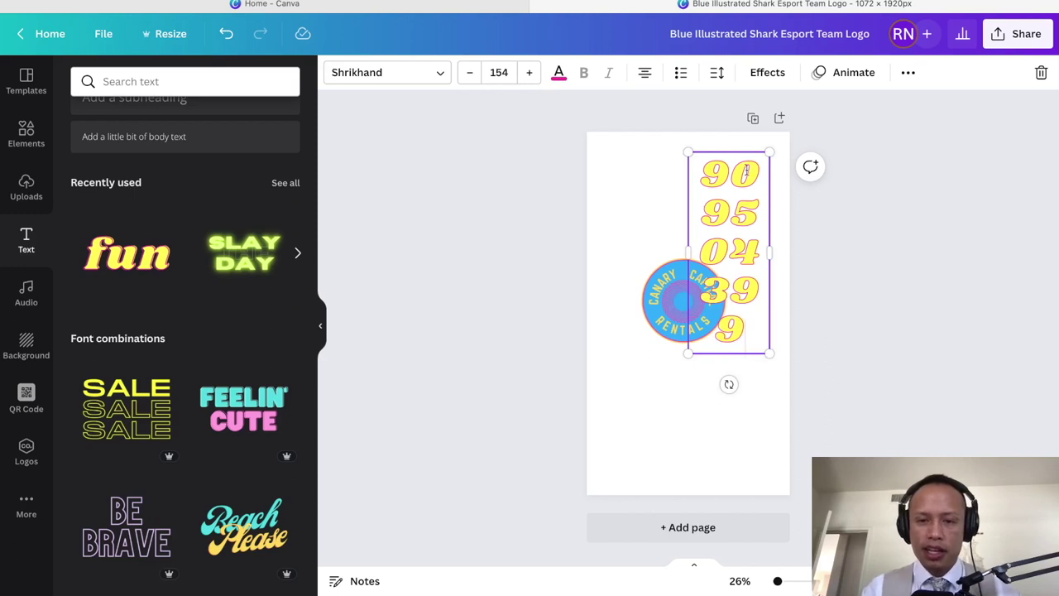
Step: Shrink the number to size 70.3 on one line and place it just above the logo
{"action": "left_click_drag", "start_coordinate": [688, 354], "coordinate": [732, 243]}
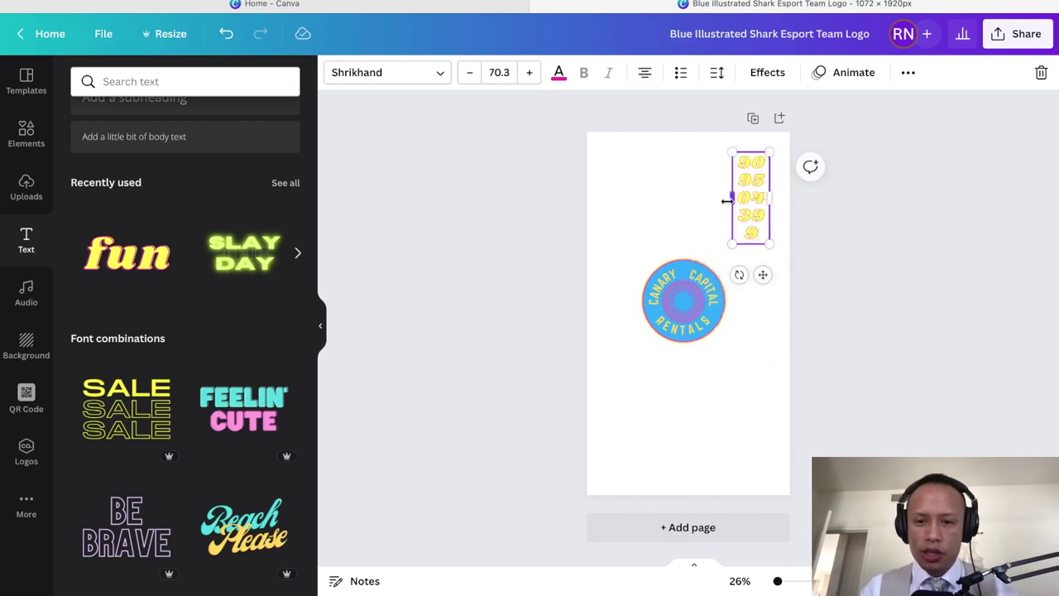
{"action": "left_click_drag", "start_coordinate": [726, 197], "coordinate": [621, 201]}
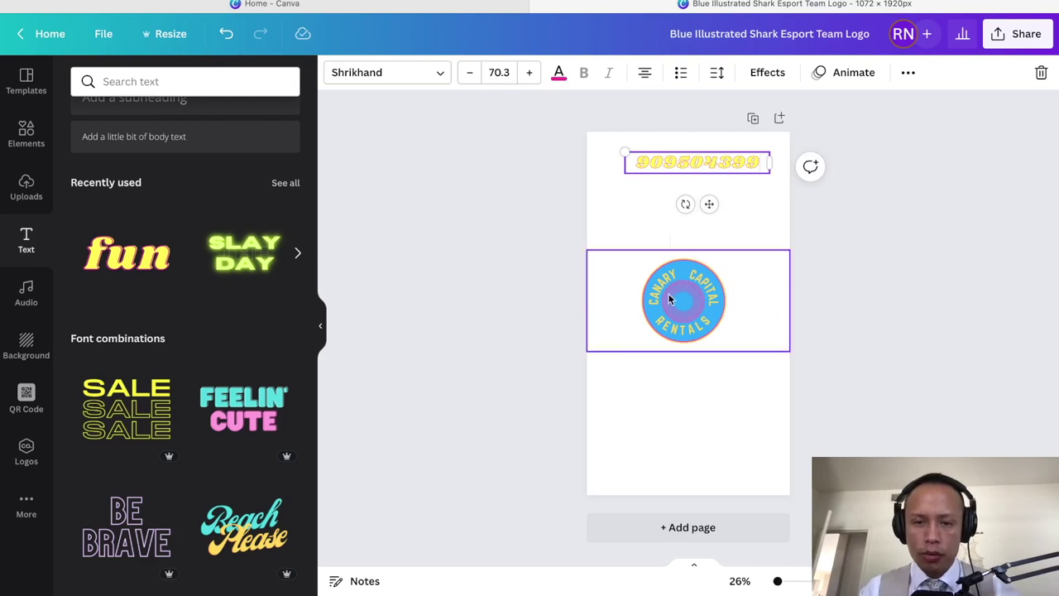
{"action": "left_click", "coordinate": [773, 417]}
{"action": "left_click_drag", "start_coordinate": [693, 164], "coordinate": [680, 210]}
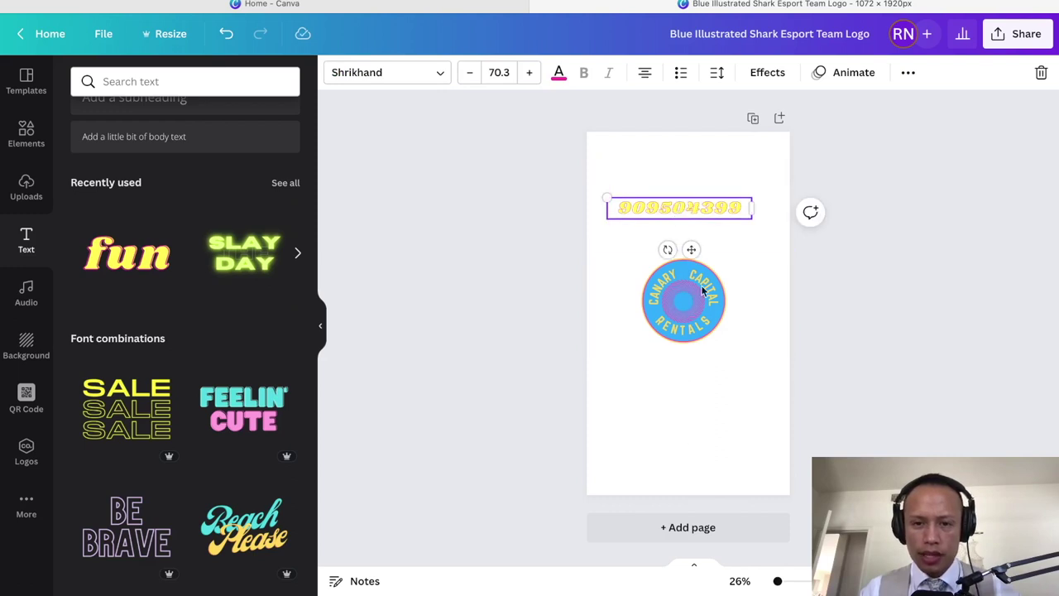
Step: Add the yellow sparkle from the 'shine' graphics results below the logo
{"action": "left_click", "coordinate": [25, 136]}
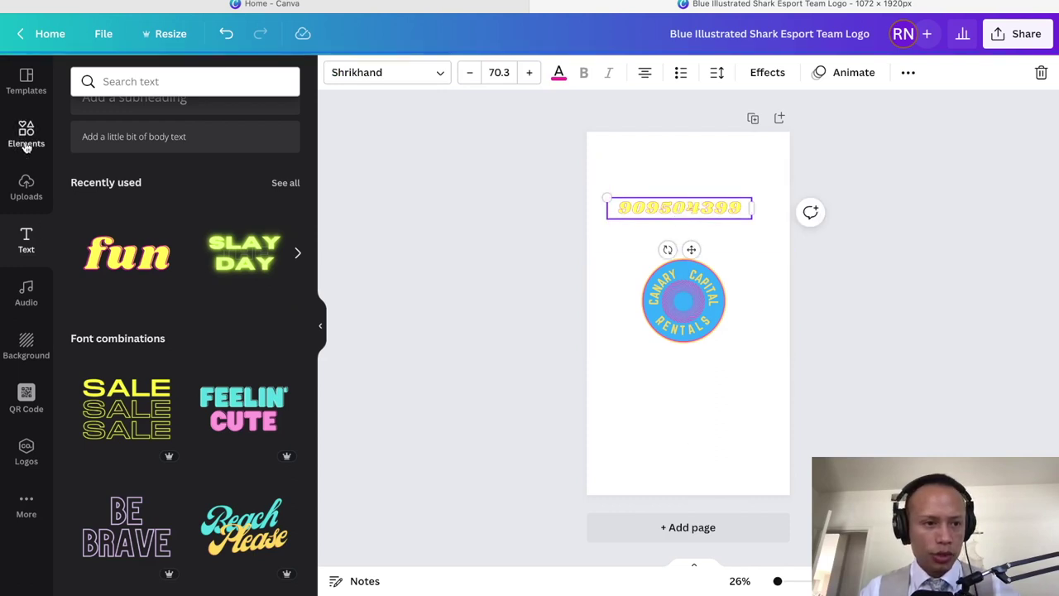
{"action": "left_click_drag", "start_coordinate": [93, 165], "coordinate": [656, 403]}
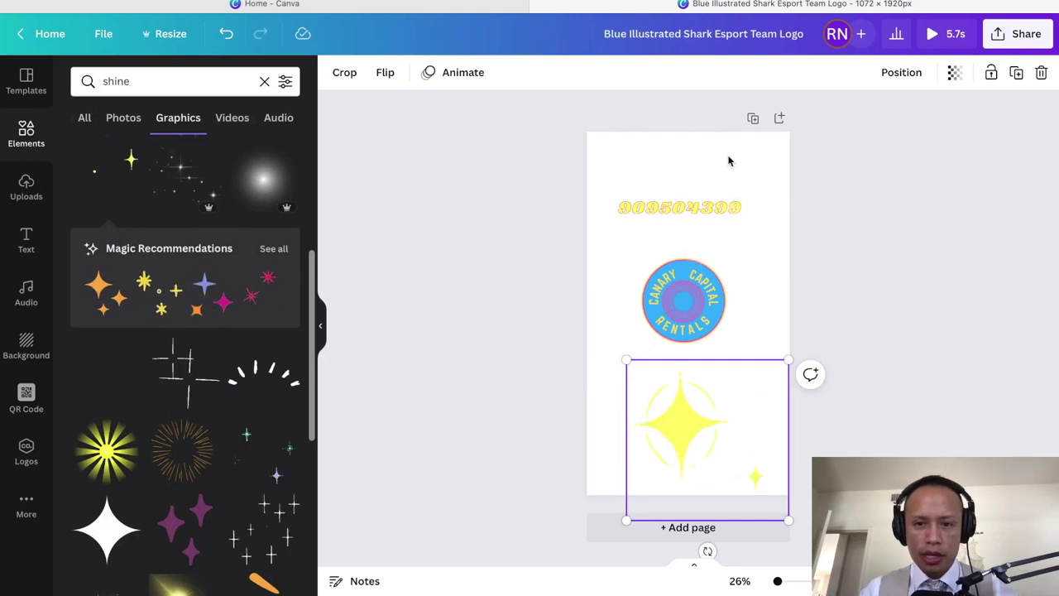
{"action": "left_click", "coordinate": [729, 158]}
{"action": "scroll", "coordinate": [187, 299], "scroll_direction": "down", "scroll_amount": 5}
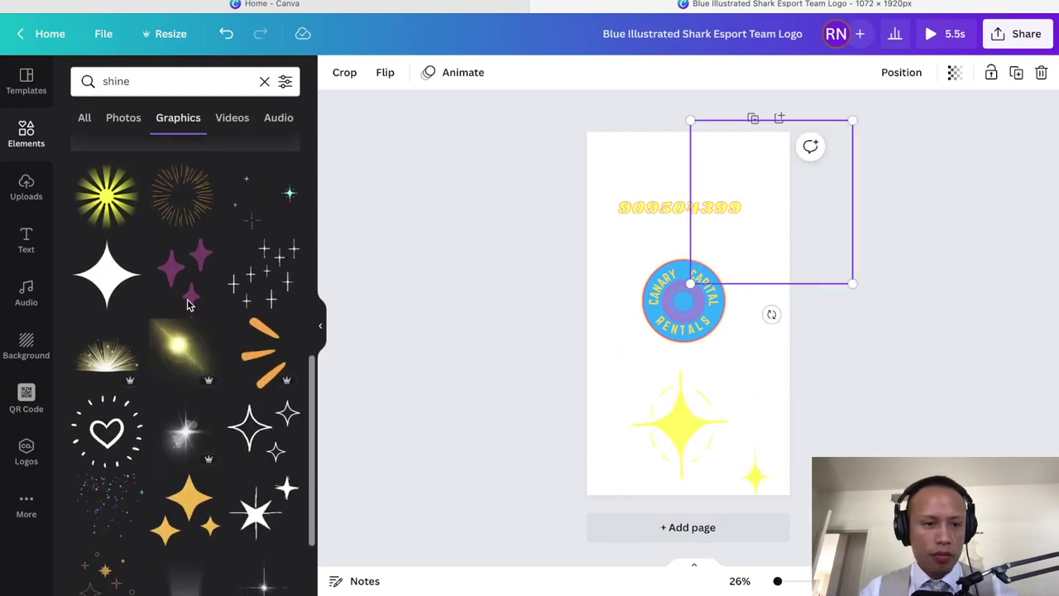
{"action": "scroll", "coordinate": [188, 304], "scroll_direction": "up", "scroll_amount": 4}
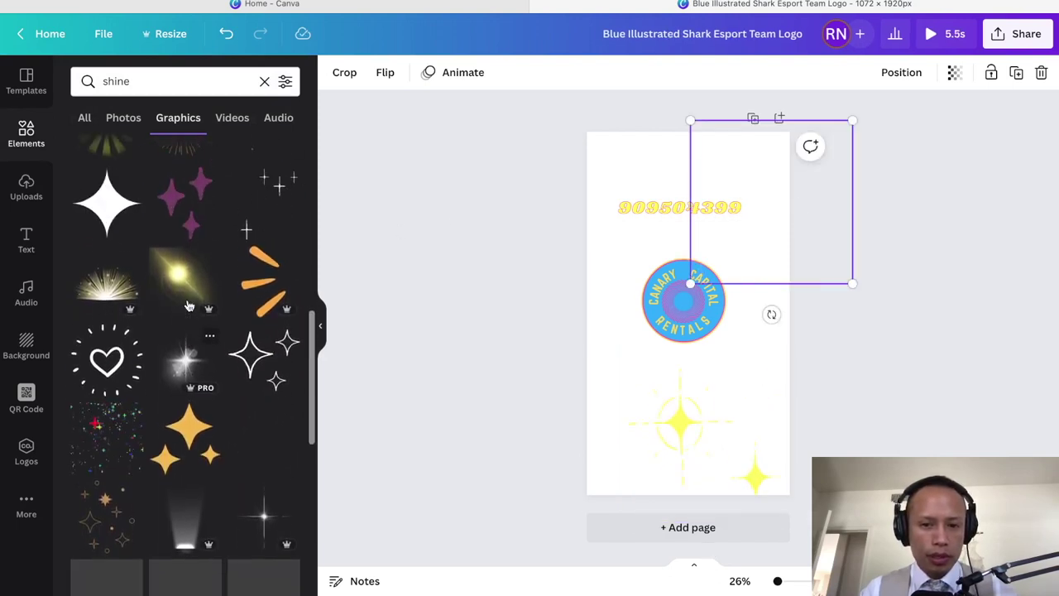
Step: Give the phone number text the Typewriter animation from Simple writing
{"action": "left_click", "coordinate": [650, 156]}
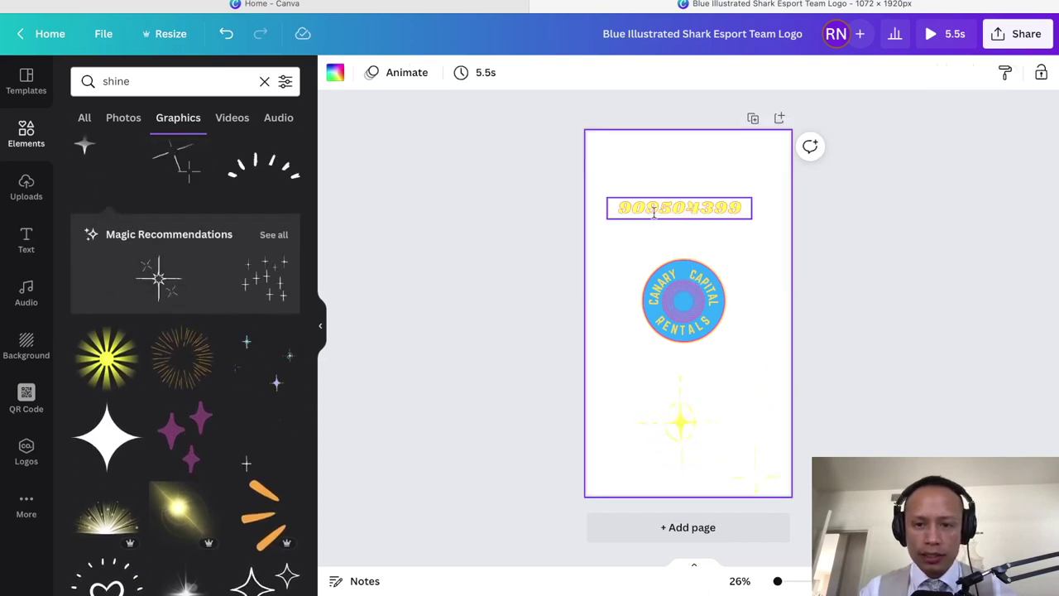
{"action": "left_click", "coordinate": [671, 208]}
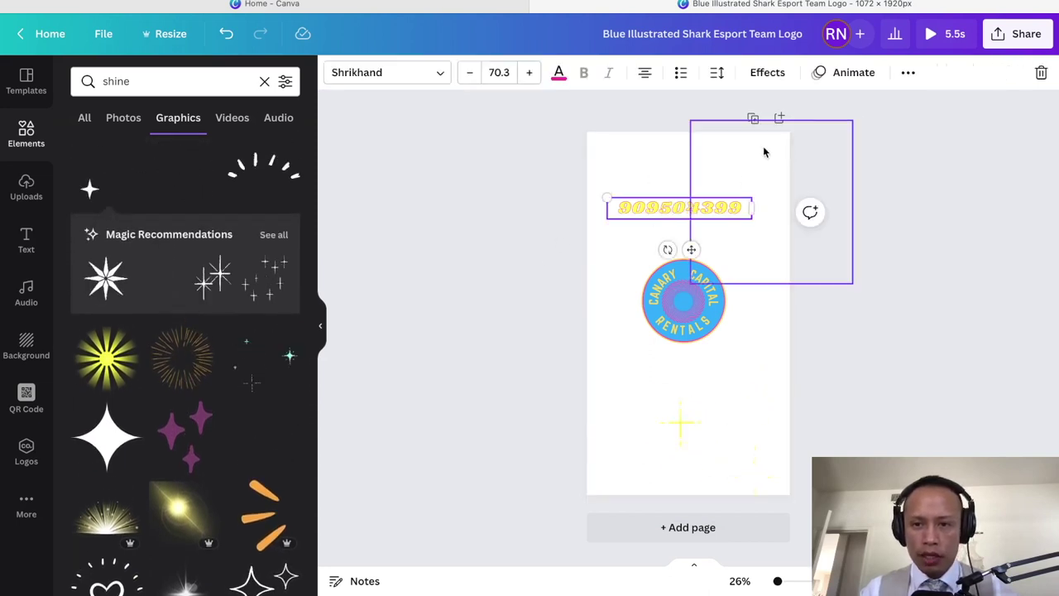
{"action": "left_click", "coordinate": [841, 75]}
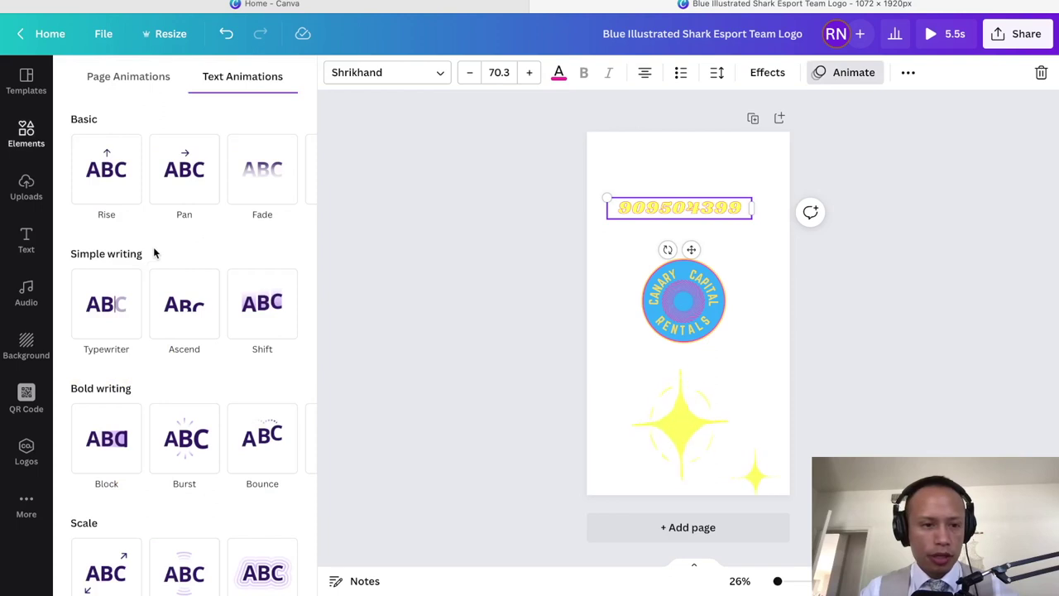
{"action": "scroll", "coordinate": [157, 261], "scroll_direction": "down", "scroll_amount": 1}
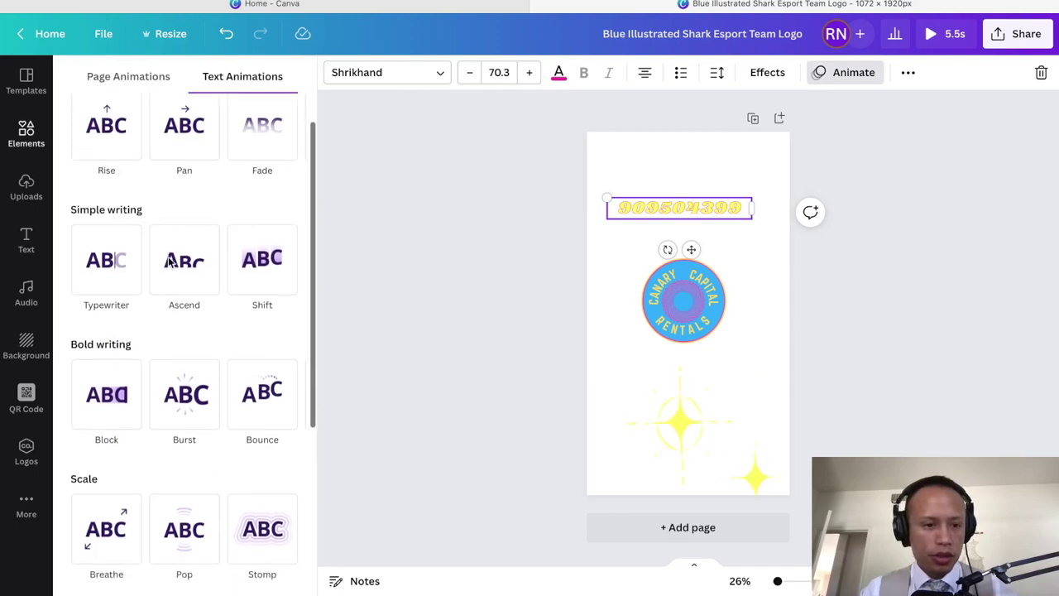
{"action": "left_click", "coordinate": [108, 259]}
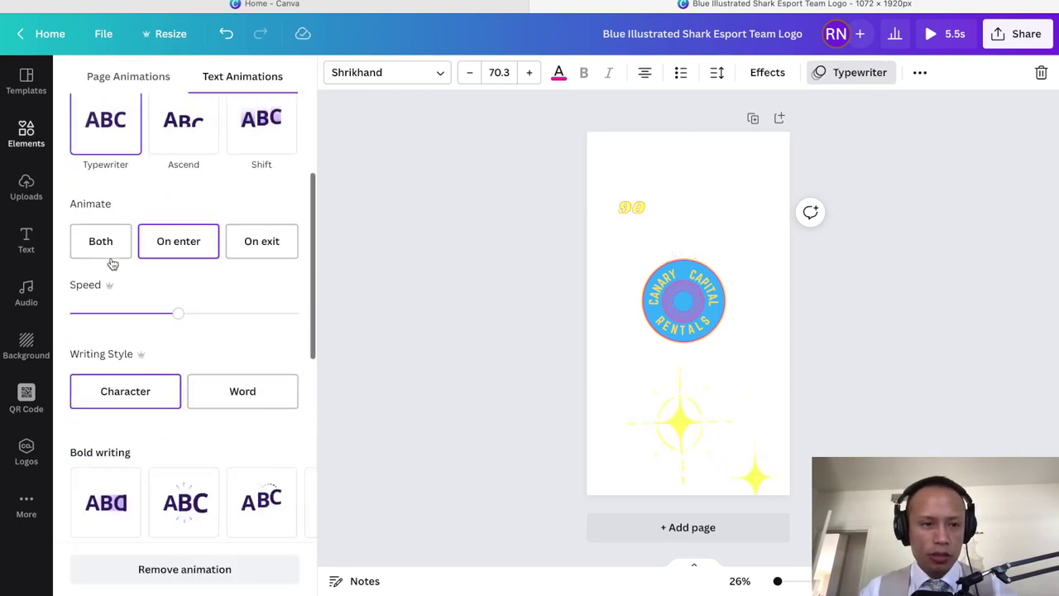
{"action": "left_click", "coordinate": [686, 304]}
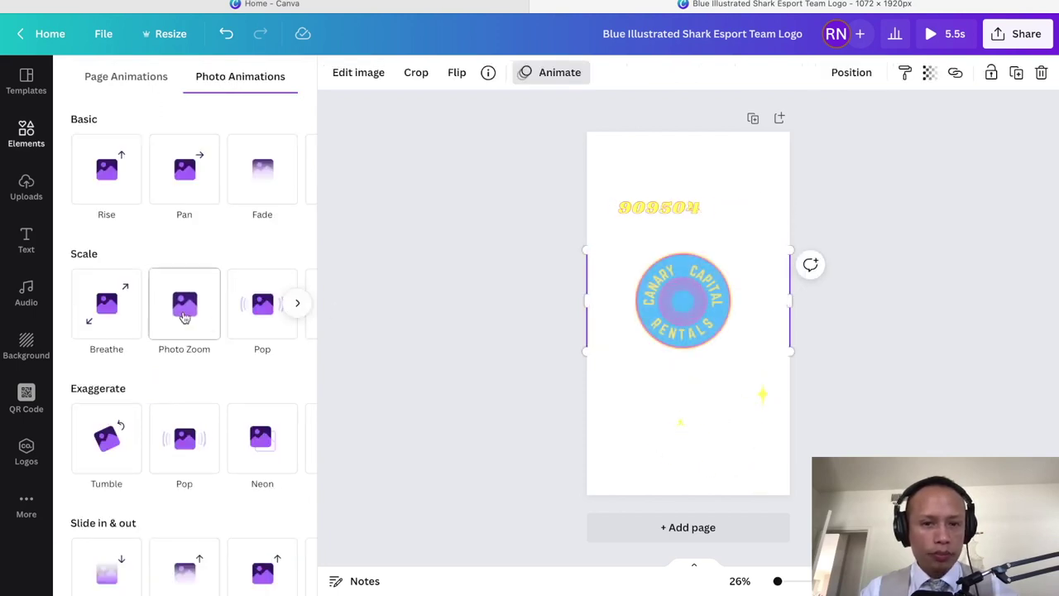
Step: Browse the logo's photo animations and try the Drift effect
{"action": "scroll", "coordinate": [207, 326], "scroll_direction": "down", "scroll_amount": 1}
{"action": "scroll", "coordinate": [229, 338], "scroll_direction": "down", "scroll_amount": 3}
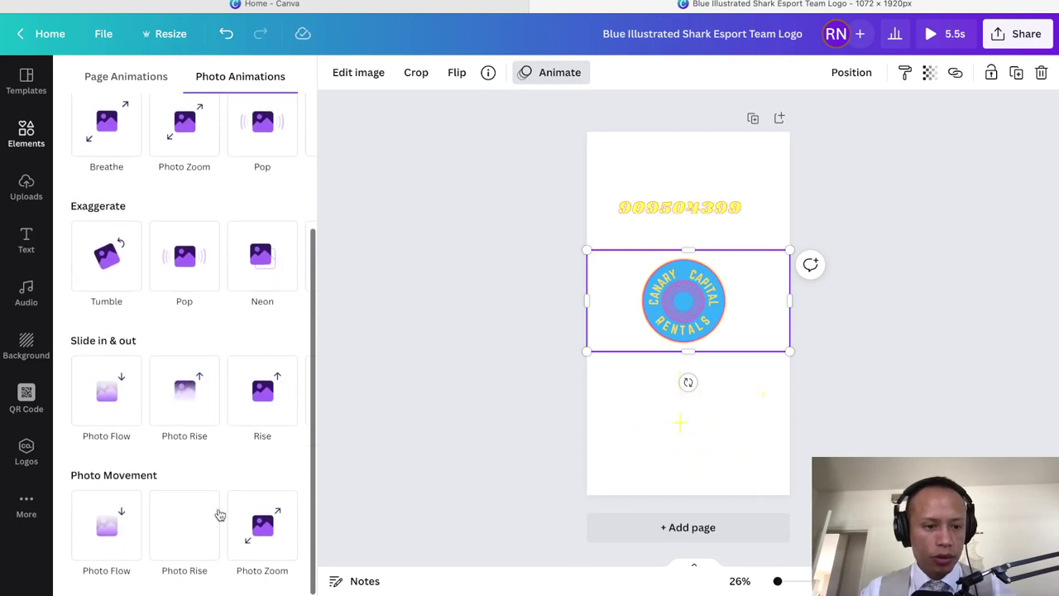
{"action": "scroll", "coordinate": [218, 513], "scroll_direction": "up", "scroll_amount": 2}
{"action": "scroll", "coordinate": [219, 513], "scroll_direction": "up", "scroll_amount": 2}
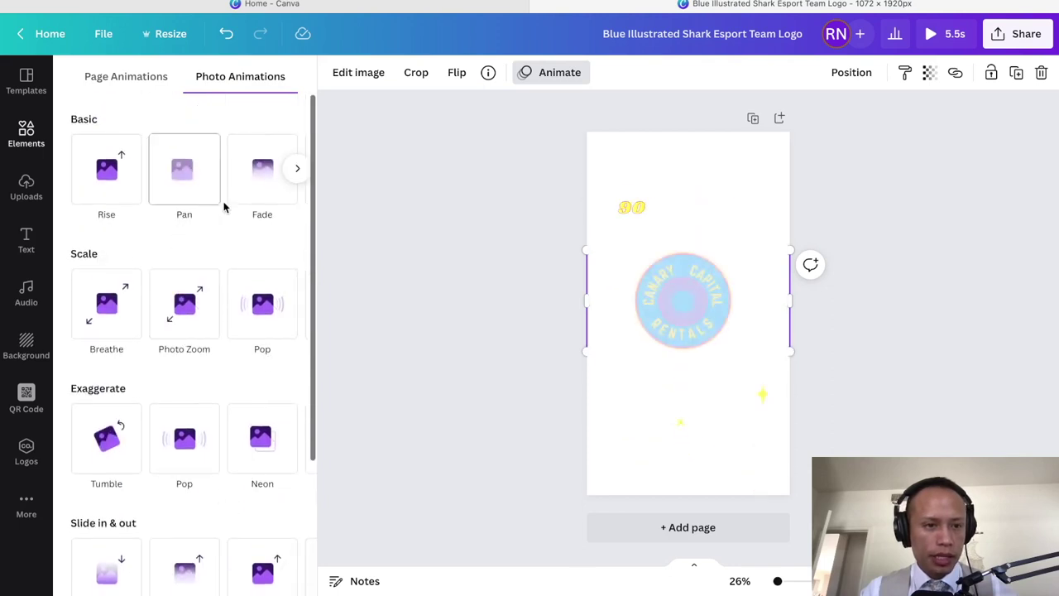
{"action": "left_click", "coordinate": [295, 175]}
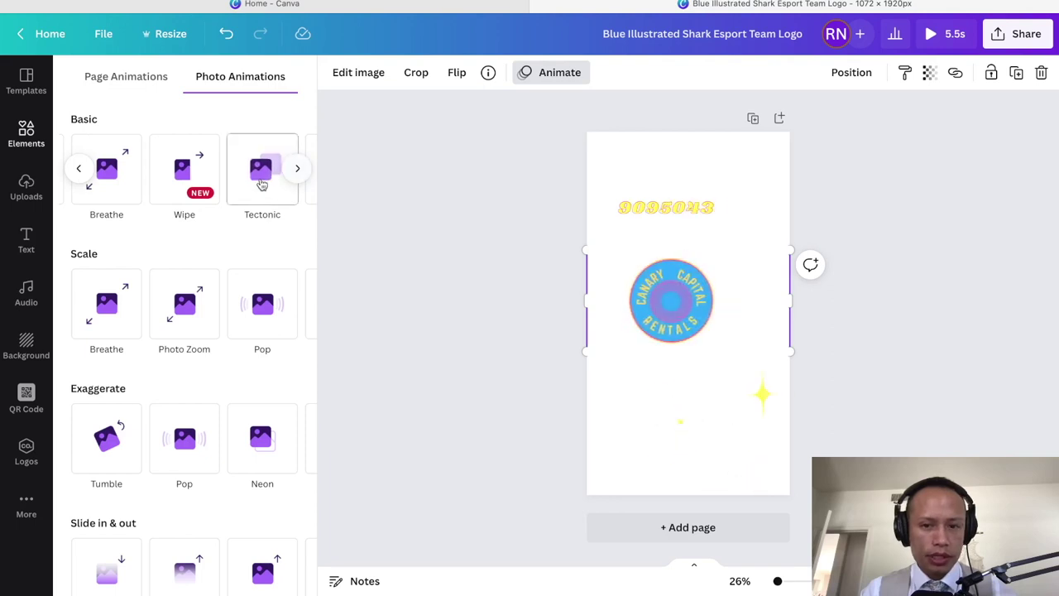
{"action": "left_click", "coordinate": [298, 170]}
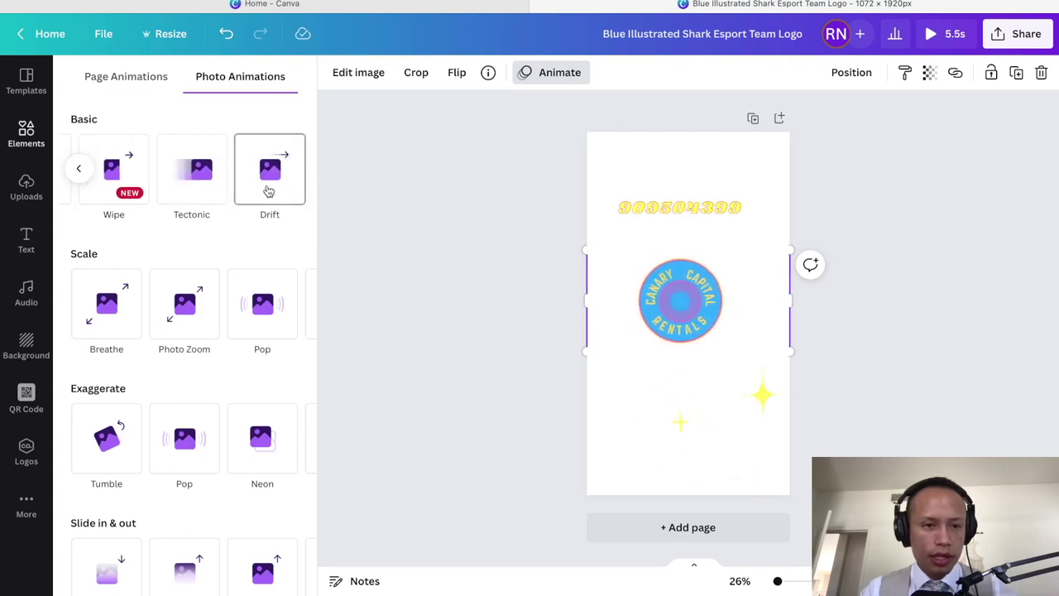
{"action": "left_click", "coordinate": [269, 191]}
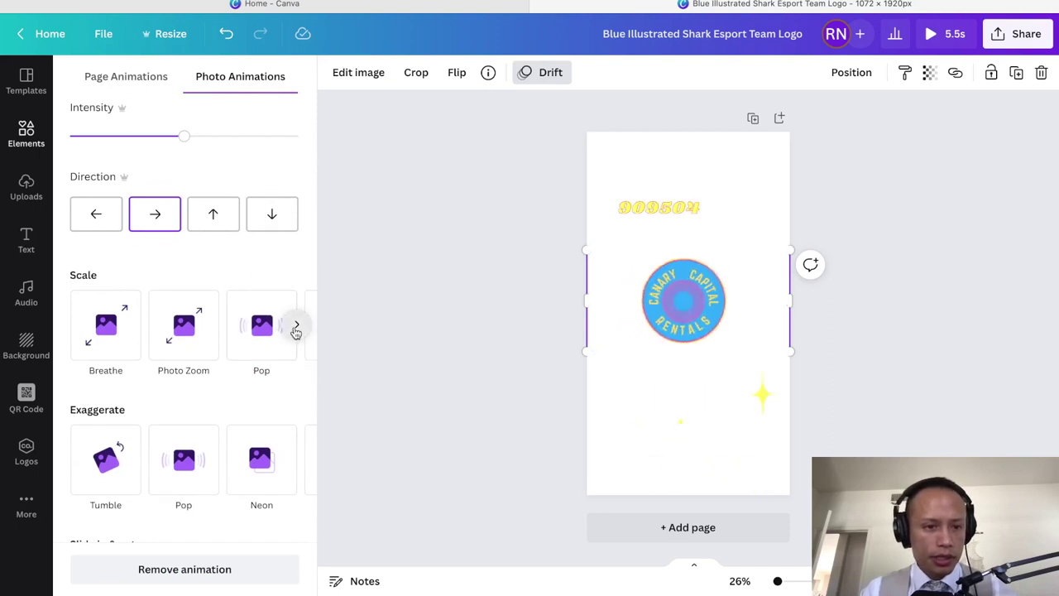
Step: Switch the logo to the Stomp scale animation and deselect it
{"action": "left_click", "coordinate": [296, 325]}
{"action": "scroll", "coordinate": [256, 348], "scroll_direction": "left", "scroll_amount": 3}
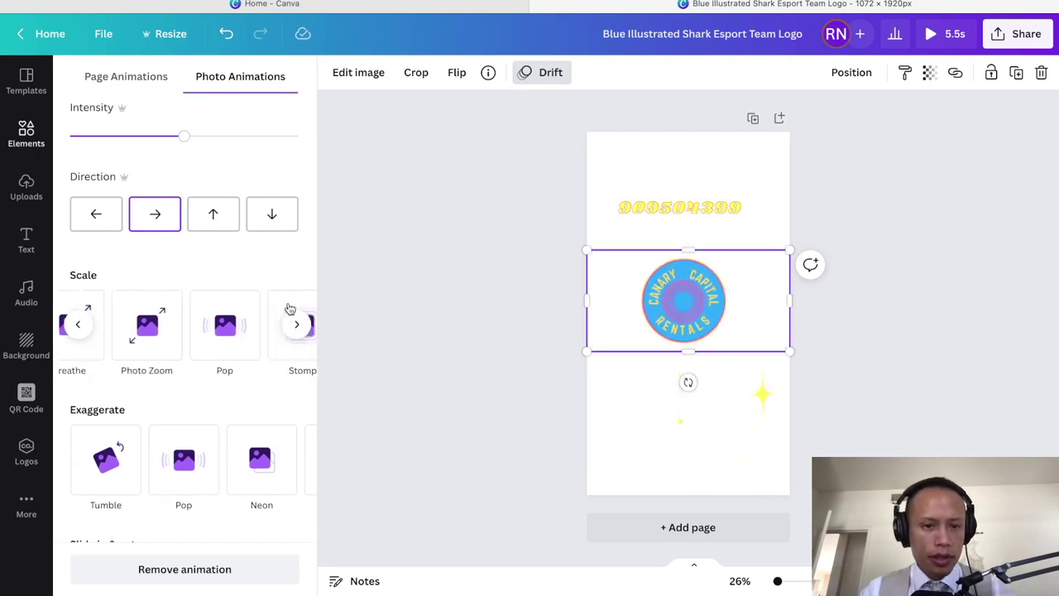
{"action": "left_click", "coordinate": [297, 328]}
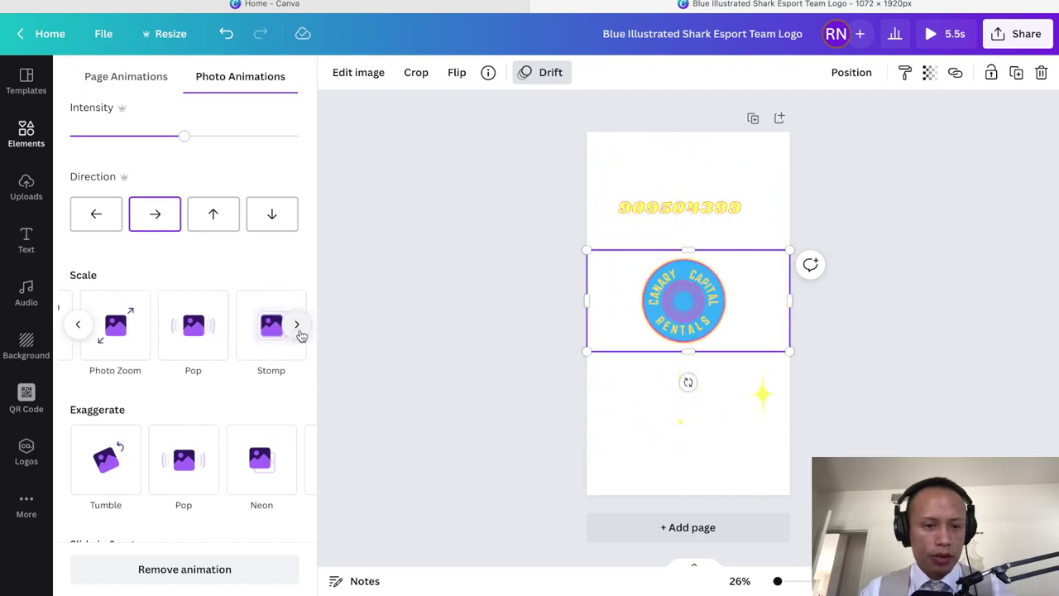
{"action": "left_click", "coordinate": [268, 334]}
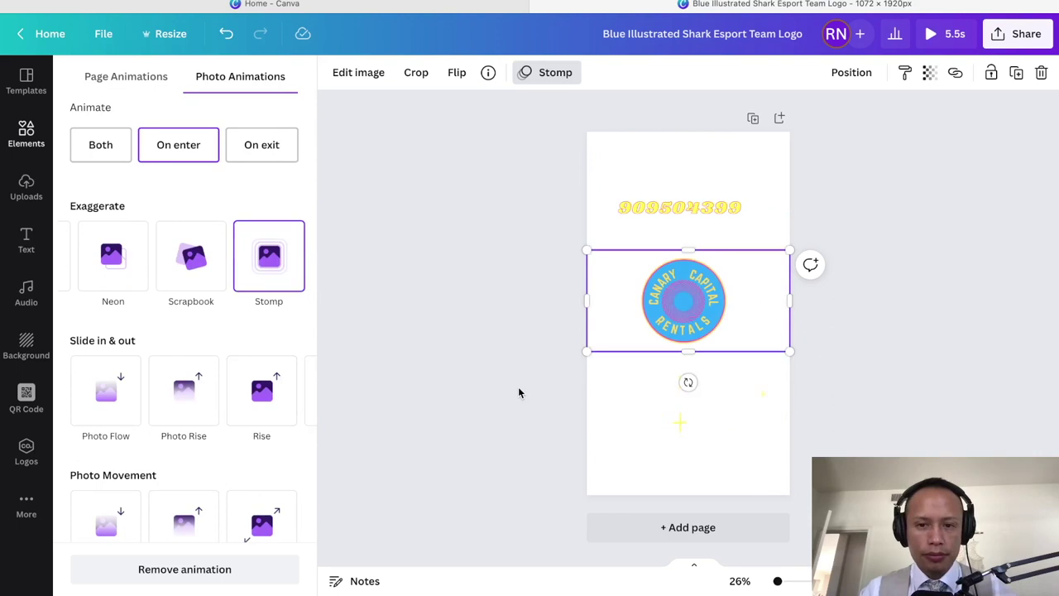
{"action": "scroll", "coordinate": [248, 414], "scroll_direction": "down", "scroll_amount": 2}
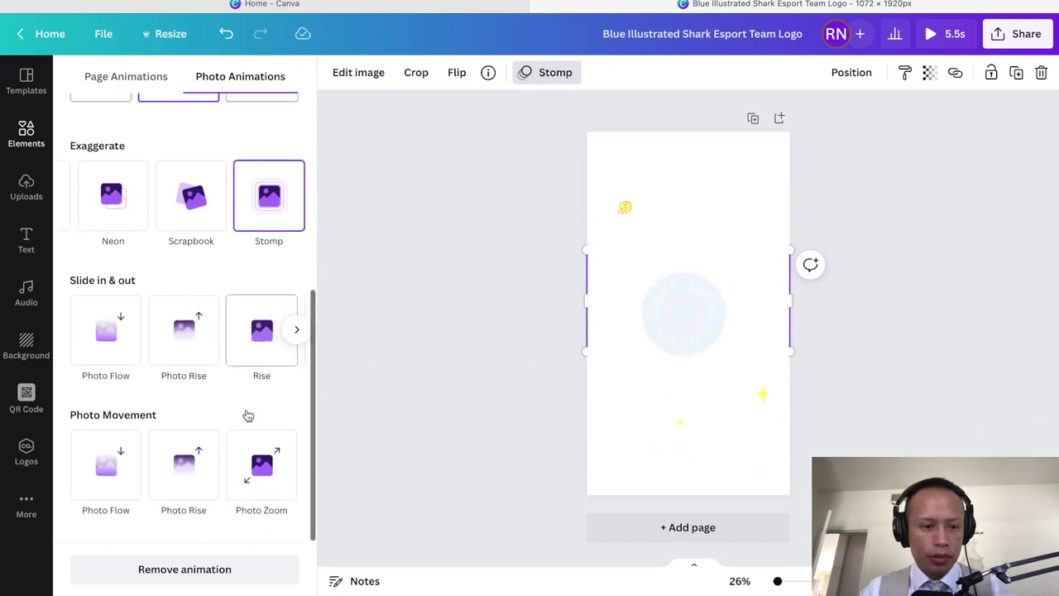
{"action": "left_click", "coordinate": [491, 330]}
{"action": "left_click", "coordinate": [553, 300]}
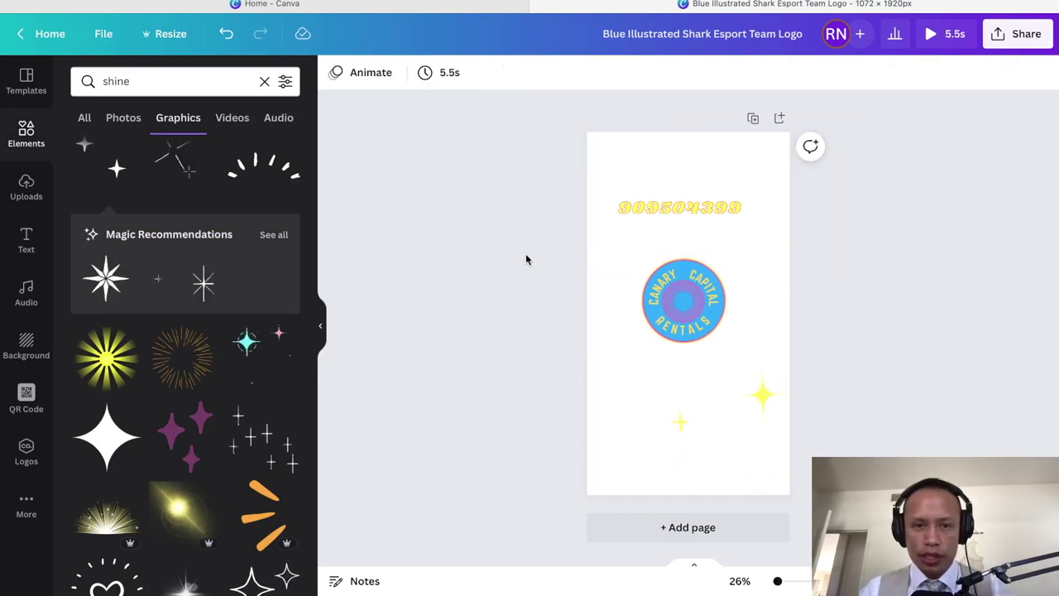
Step: Rename the design to 'outro'
{"action": "left_click", "coordinate": [1014, 39]}
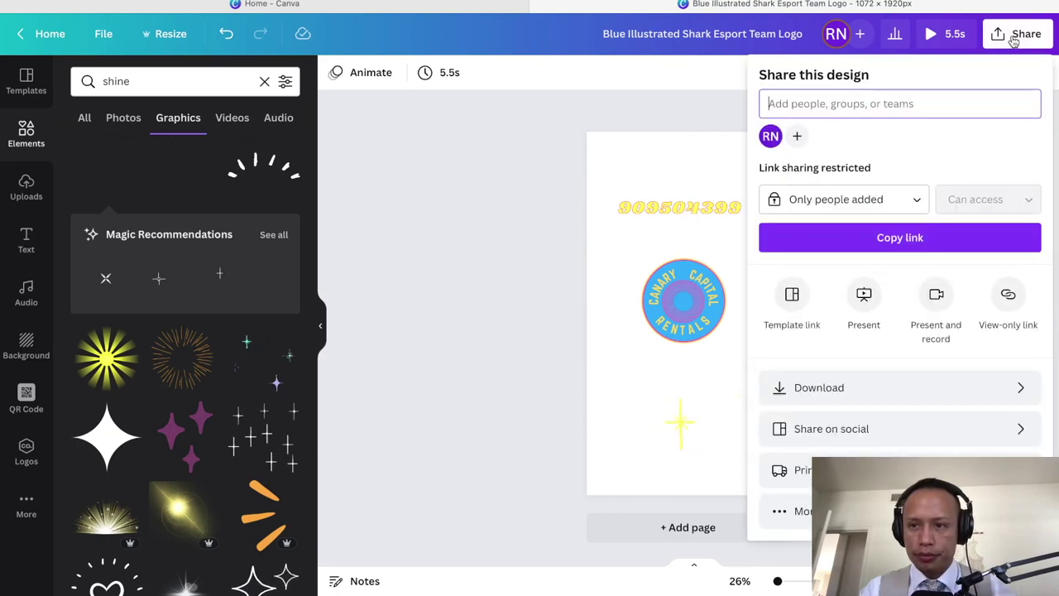
{"action": "left_click", "coordinate": [682, 27]}
{"action": "left_click", "coordinate": [686, 34]}
{"action": "type", "text": "outro"}
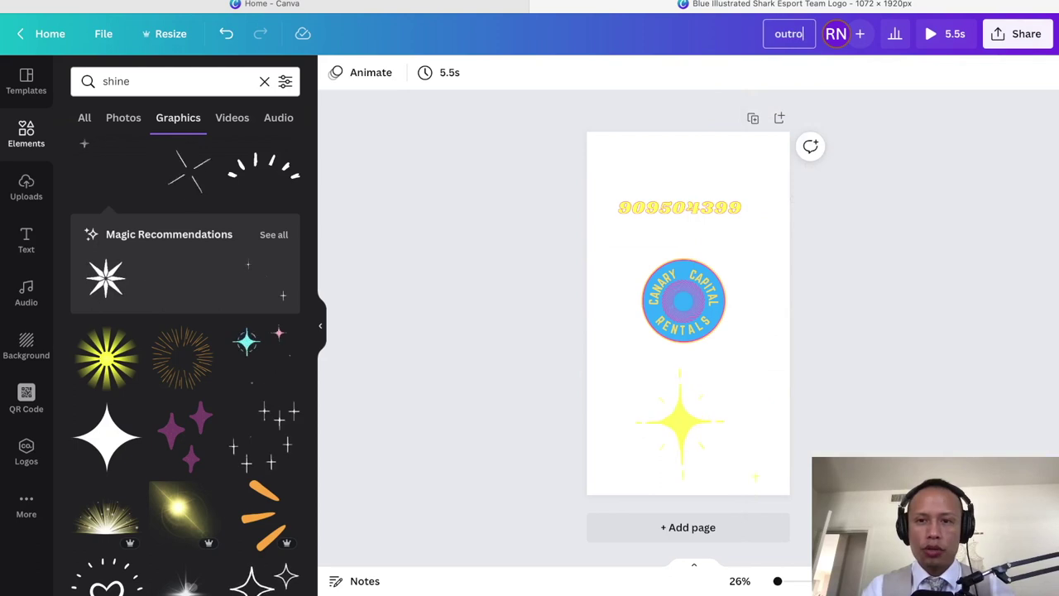
{"action": "key", "text": "Return"}
Step: Download the design as an MP4 video
{"action": "left_click", "coordinate": [1016, 34]}
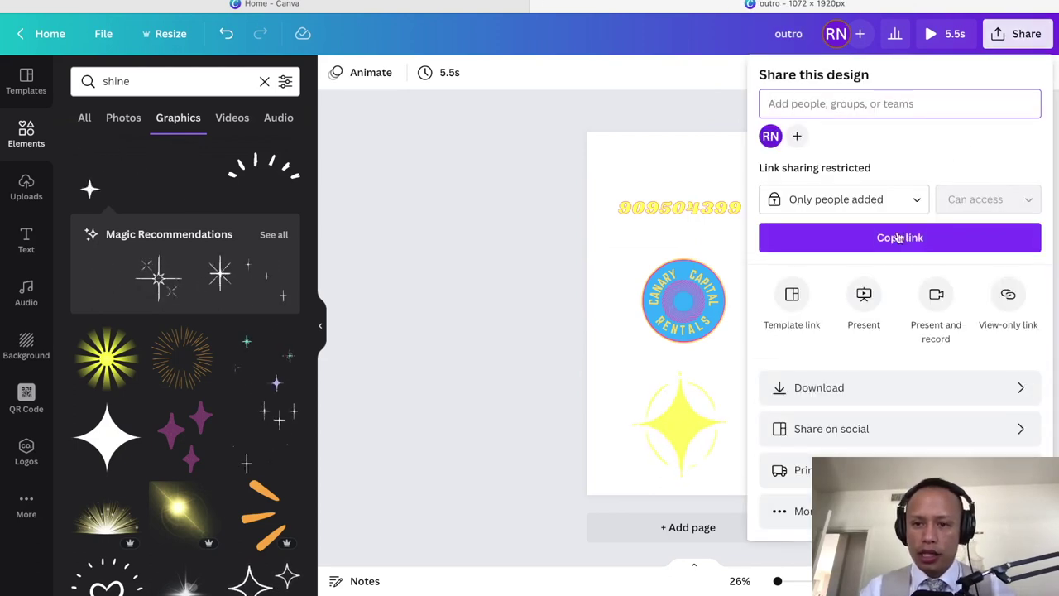
{"action": "left_click", "coordinate": [836, 385]}
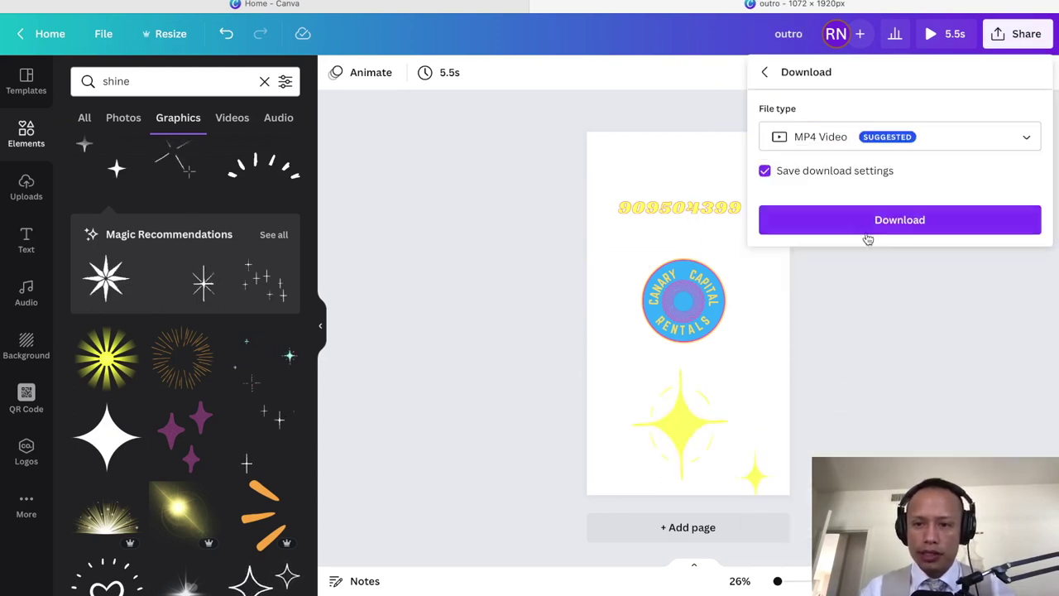
{"action": "left_click", "coordinate": [868, 235]}
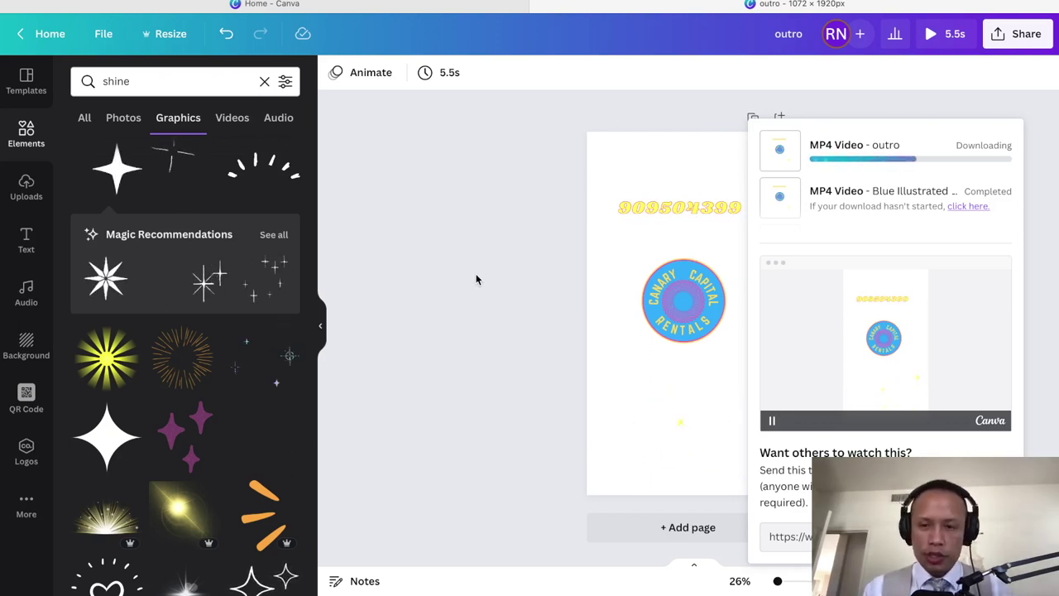
{"action": "left_click", "coordinate": [494, 263]}
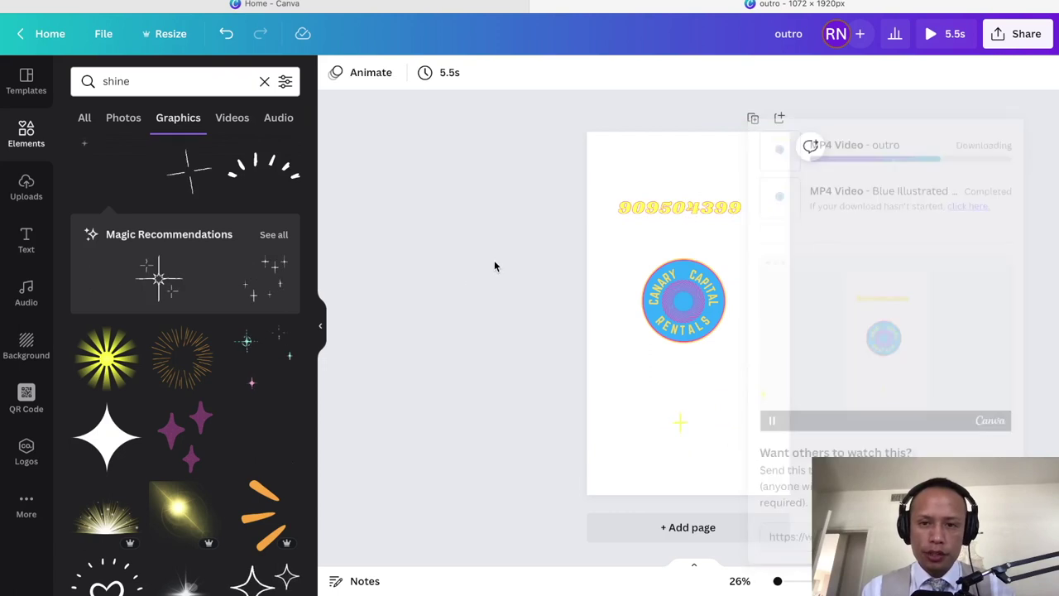
Step: Open the downloaded outro MP4 from the Downloads list in QuickTime Player
{"action": "mouse_move", "coordinate": [122, 585]}
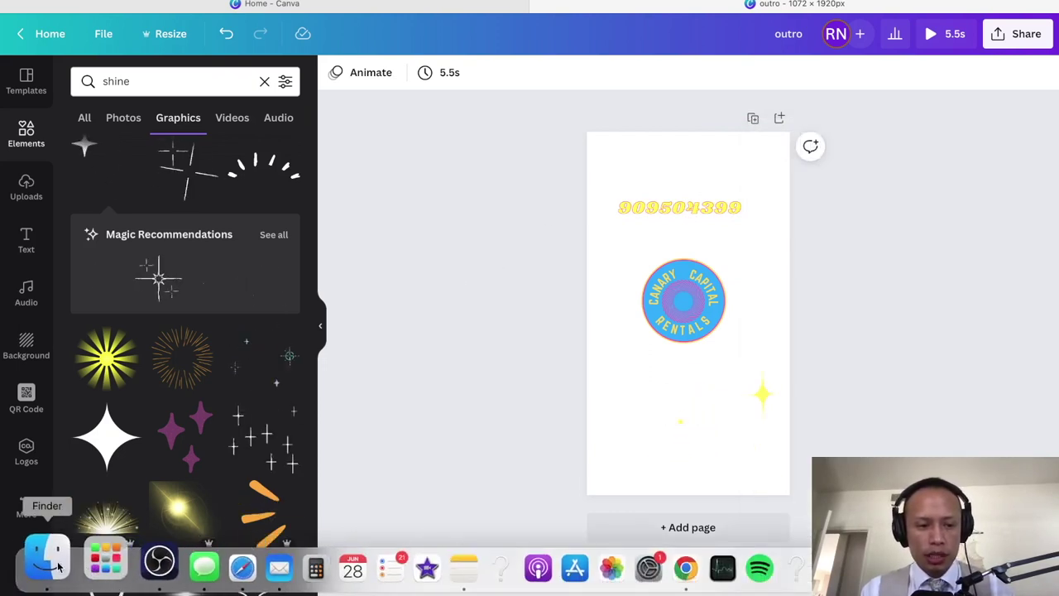
{"action": "left_click", "coordinate": [936, 568]}
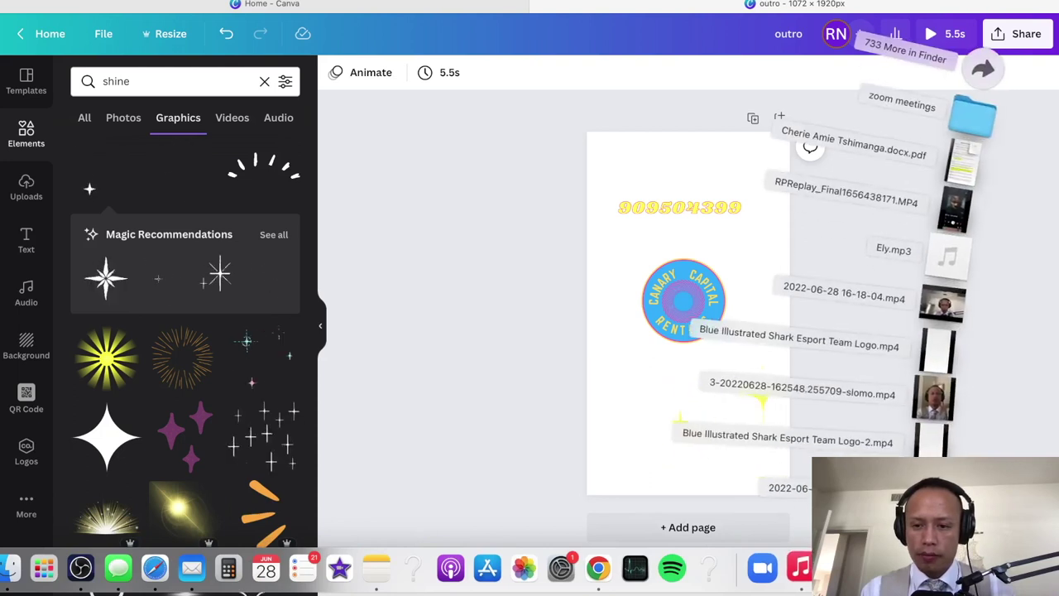
{"action": "left_click", "coordinate": [510, 357]}
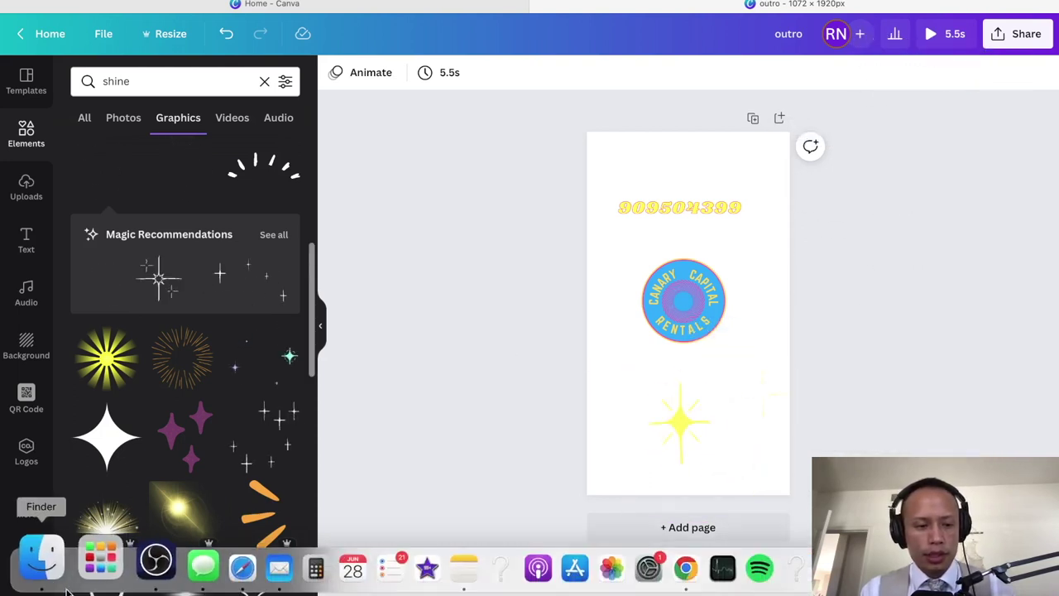
{"action": "left_click", "coordinate": [52, 569]}
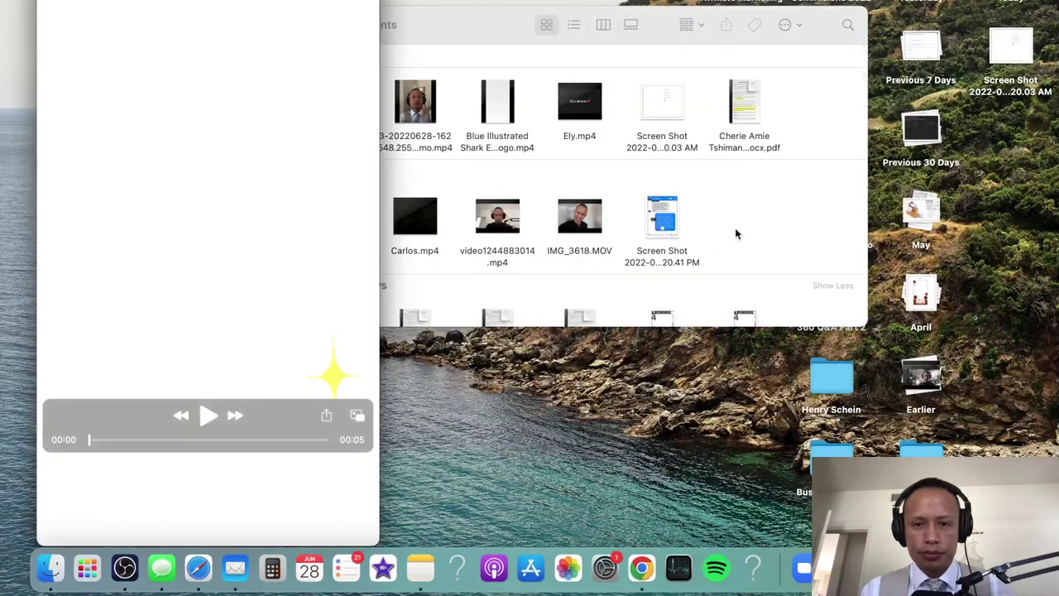
Step: Play and pause the outro preview, then share the video over AirDrop
{"action": "left_click", "coordinate": [198, 424]}
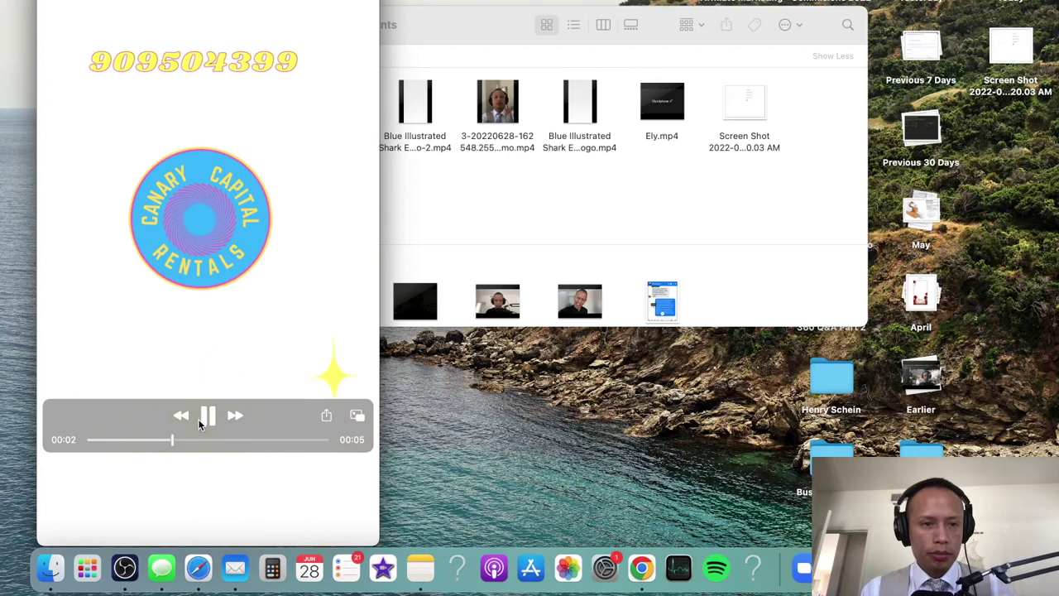
{"action": "left_click", "coordinate": [203, 423]}
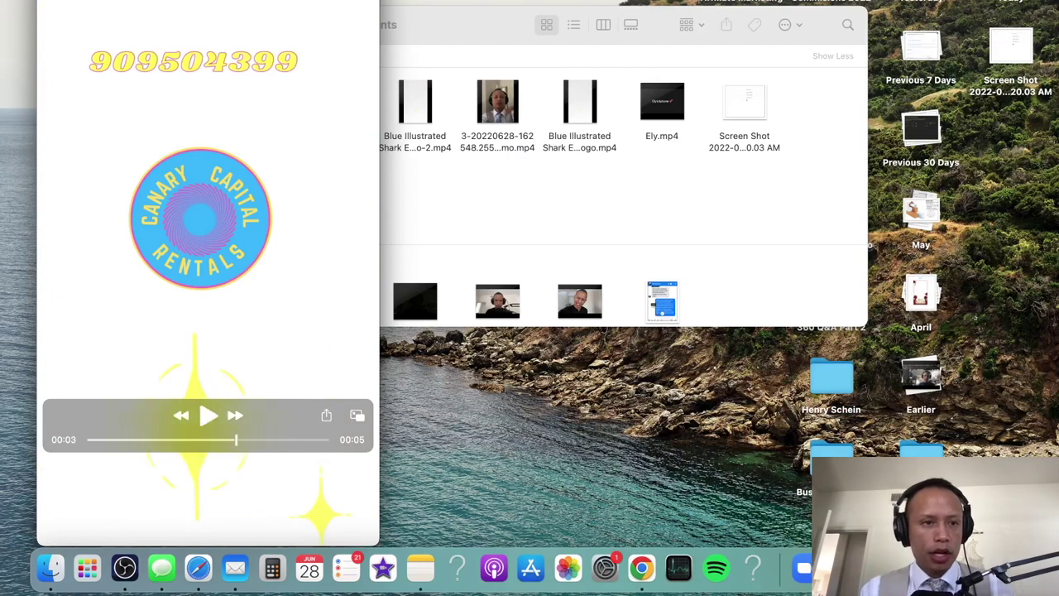
{"action": "left_click_drag", "start_coordinate": [243, 113], "coordinate": [341, 136]}
{"action": "left_click", "coordinate": [424, 439]}
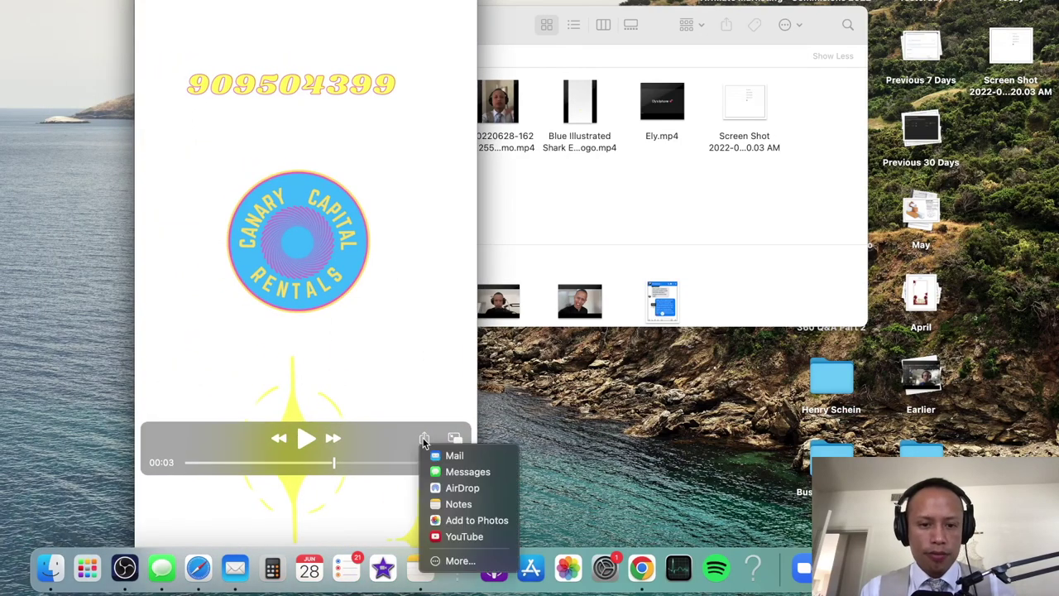
{"action": "left_click", "coordinate": [463, 490]}
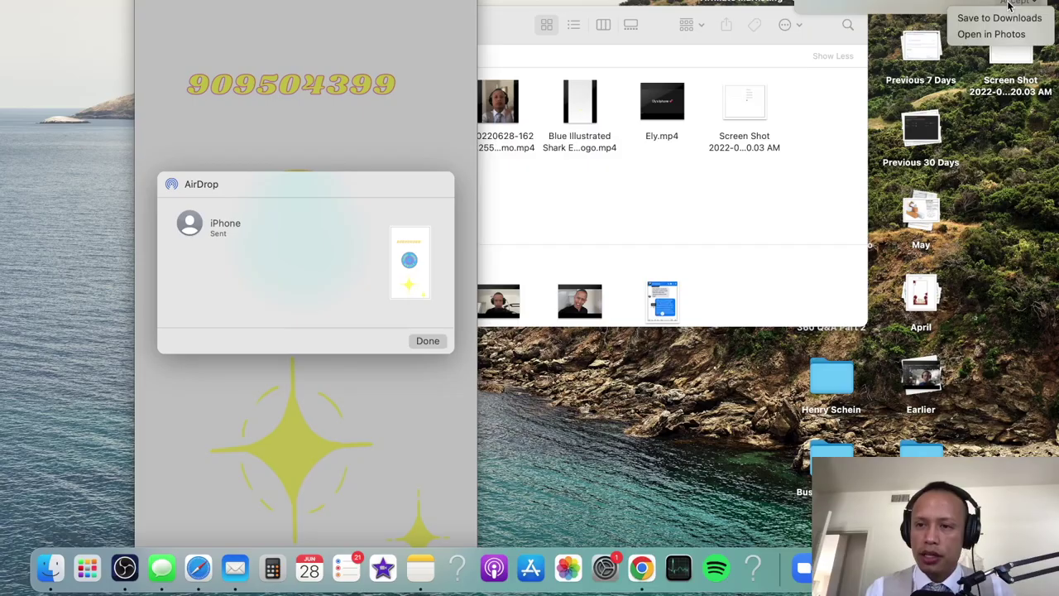
Step: Dismiss the received AirDrop notification and switch back to the Canva space with Ctrl+Right
{"action": "left_click", "coordinate": [997, 18]}
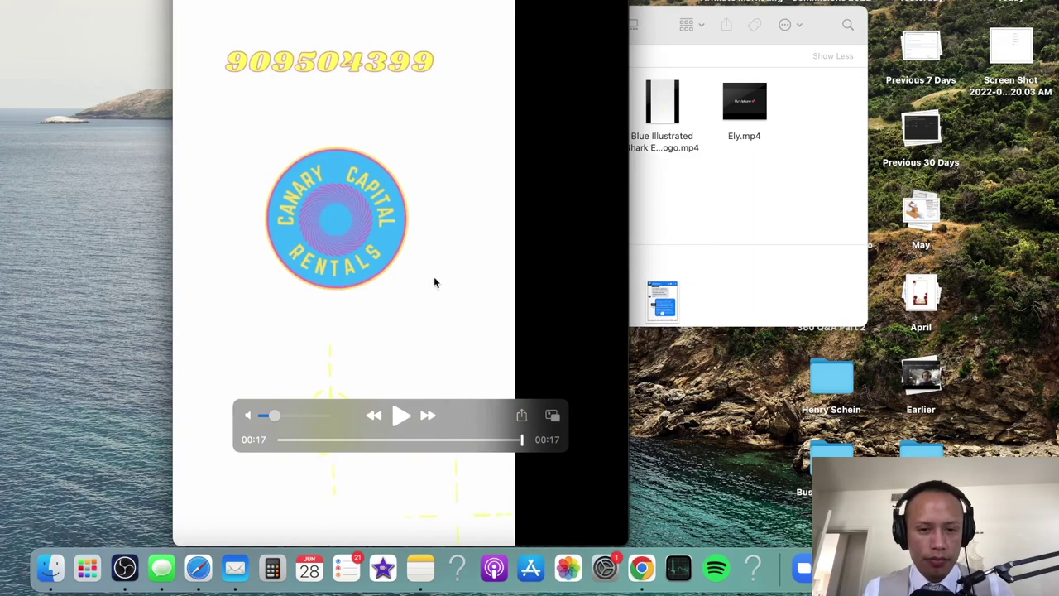
{"action": "key", "text": "ctrl+Right"}
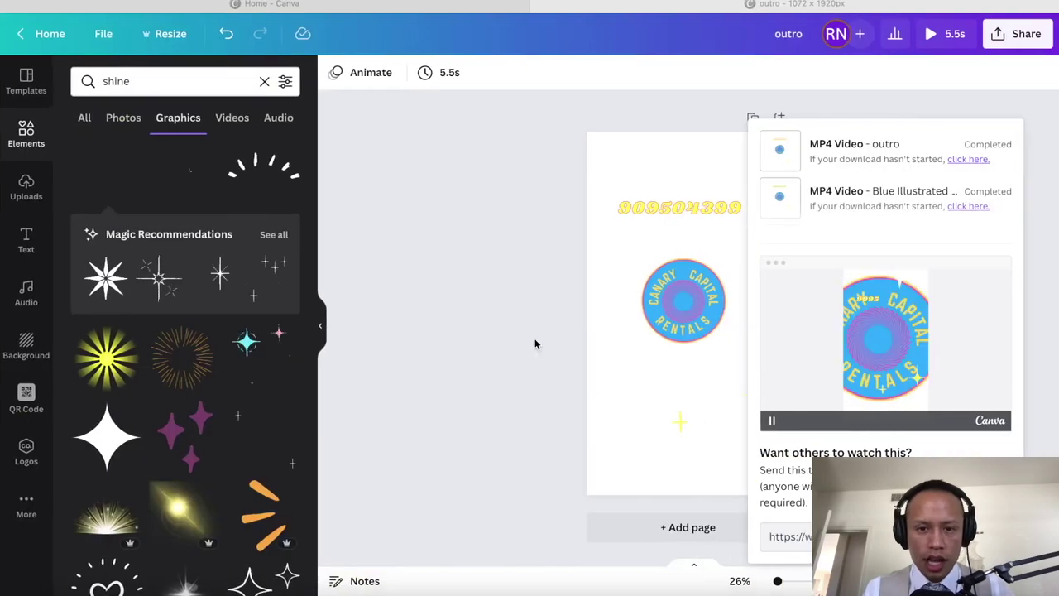
Step: Close Canva's downloads popup and move to the empty macOS desktop space
{"action": "left_click", "coordinate": [530, 323]}
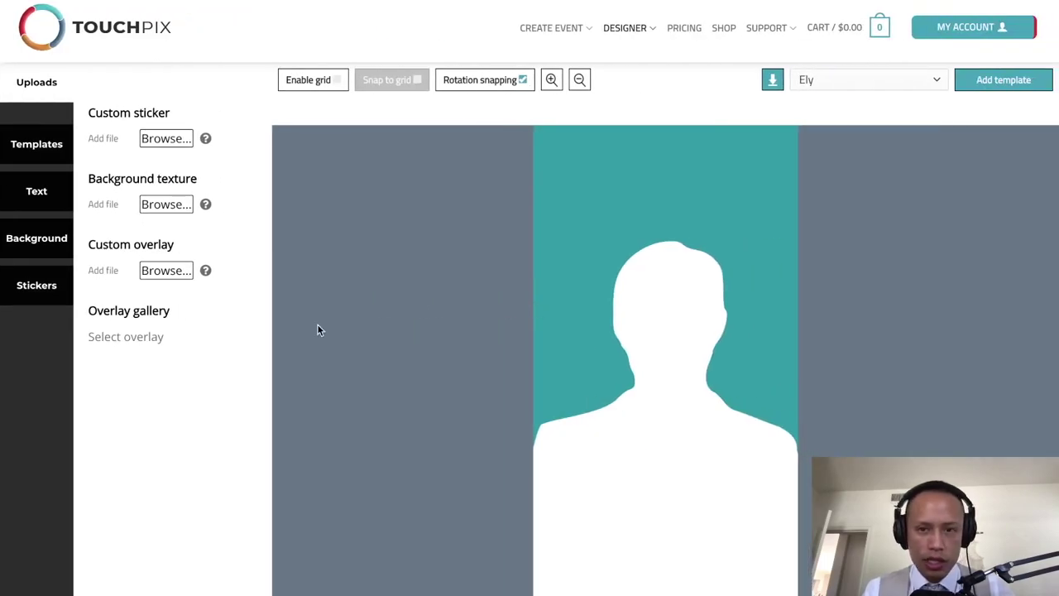
{"action": "key", "text": "ctrl+Right"}
{"action": "key", "text": "ctrl+Down"}
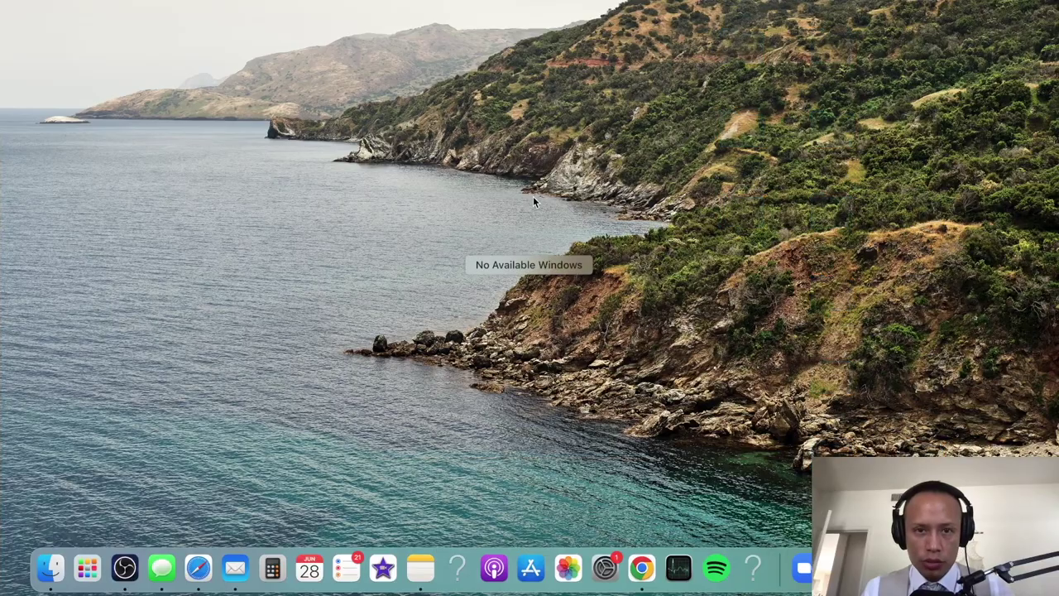